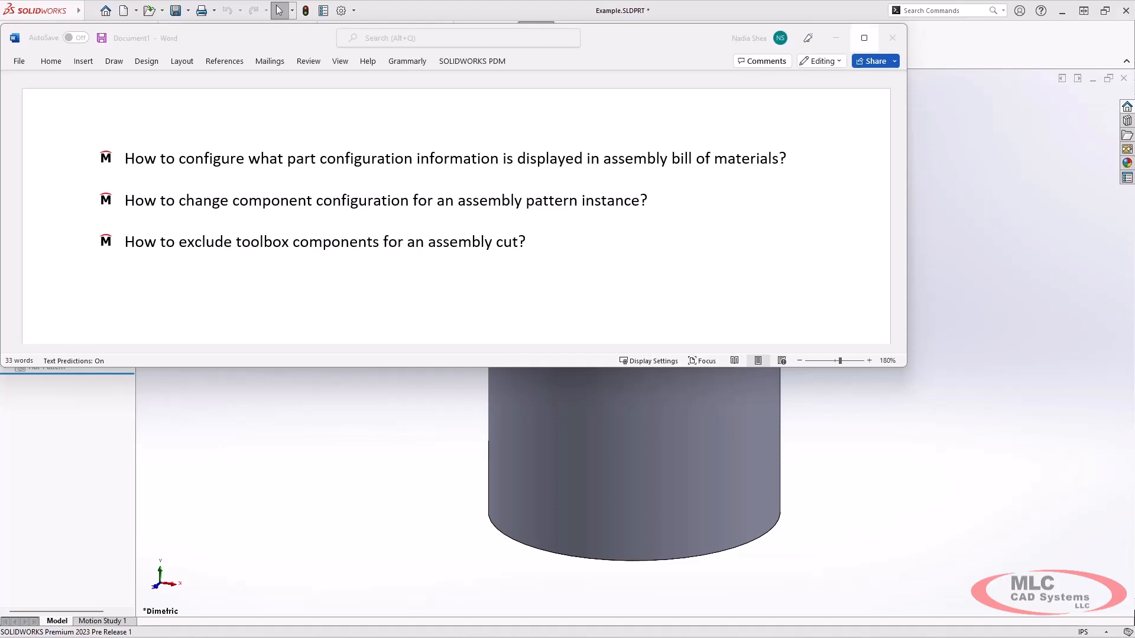
Minimize the Word question list to reveal the Example.SLDPRT cylinder part in SOLIDWORKS
{"action": "left_click", "coordinate": [836, 38]}
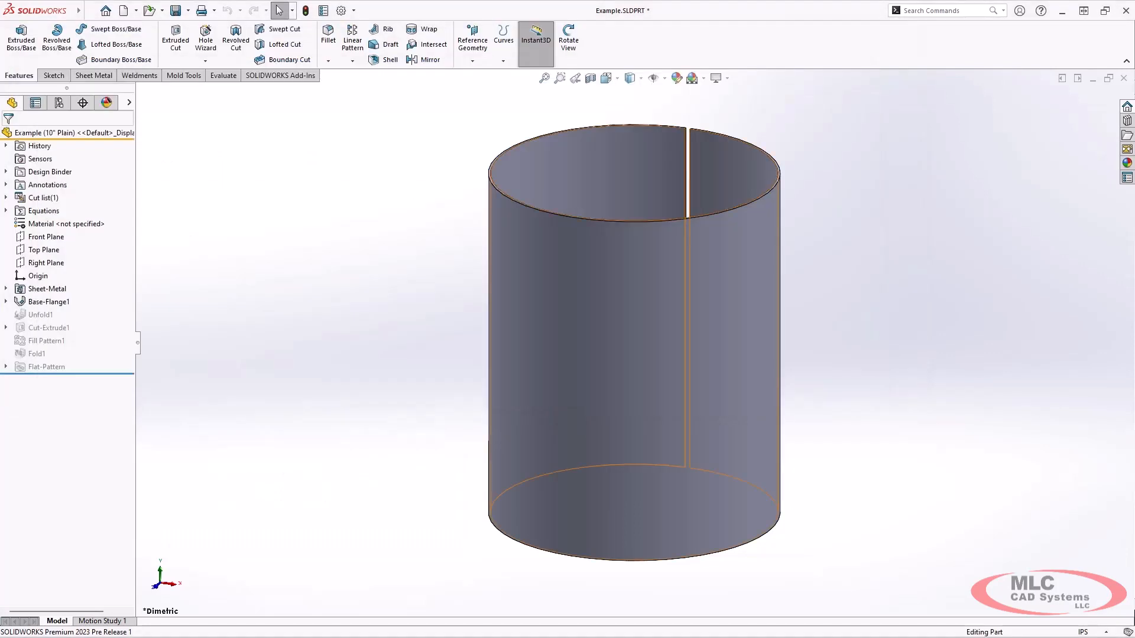
Activate 12" Perforated, then the 16" Perforated configuration, and fit the cylinder in view
{"action": "mouse_move", "coordinate": [633, 355]}
{"action": "middle_mouse_down"}
{"action": "mouse_move", "coordinate": [727, 357]}
{"action": "mouse_move", "coordinate": [638, 337]}
{"action": "mouse_move", "coordinate": [629, 363]}
{"action": "mouse_move", "coordinate": [645, 345]}
{"action": "mouse_move", "coordinate": [703, 360]}
{"action": "mouse_move", "coordinate": [637, 357]}
{"action": "middle_mouse_up"}
{"action": "left_click", "coordinate": [59, 103]}
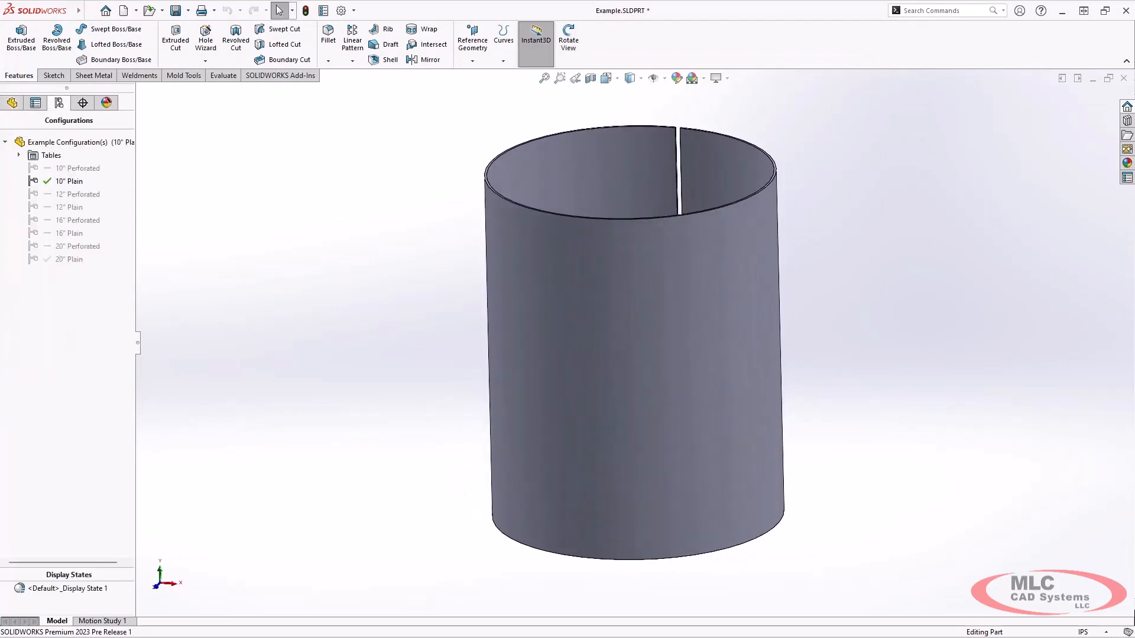
{"action": "double_click", "coordinate": [77, 194]}
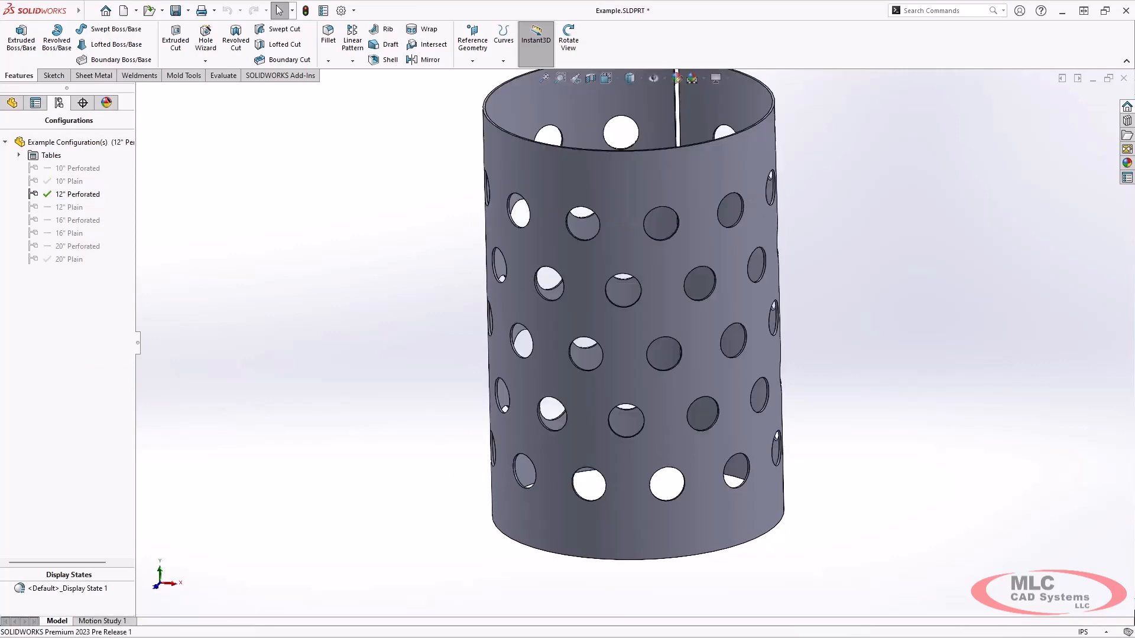
{"action": "double_click", "coordinate": [77, 220]}
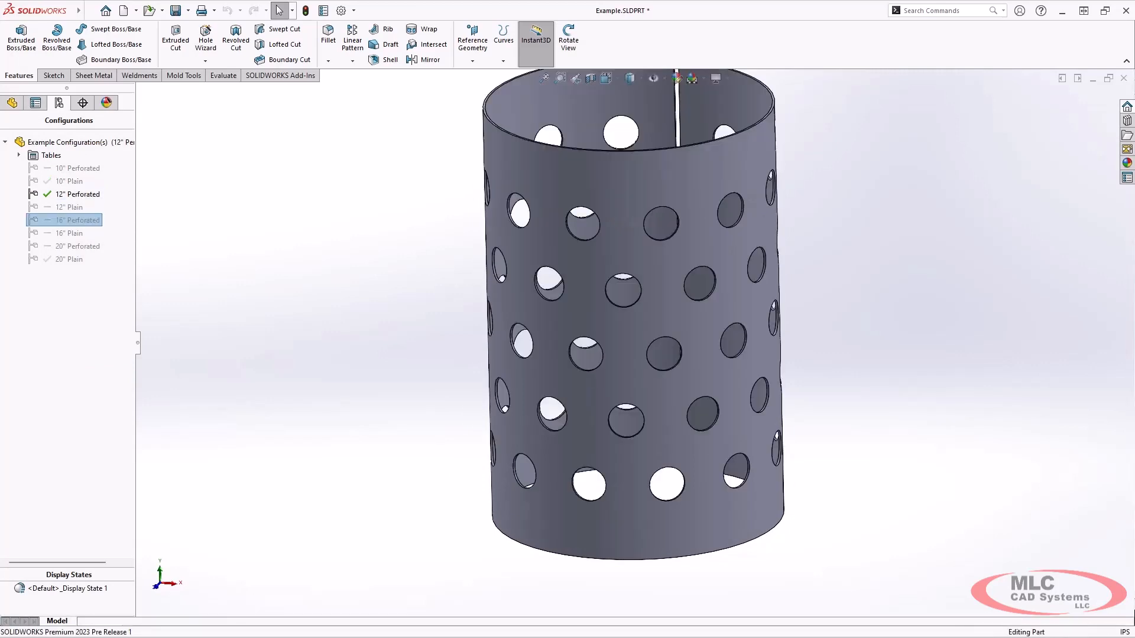
{"action": "key", "text": "f"}
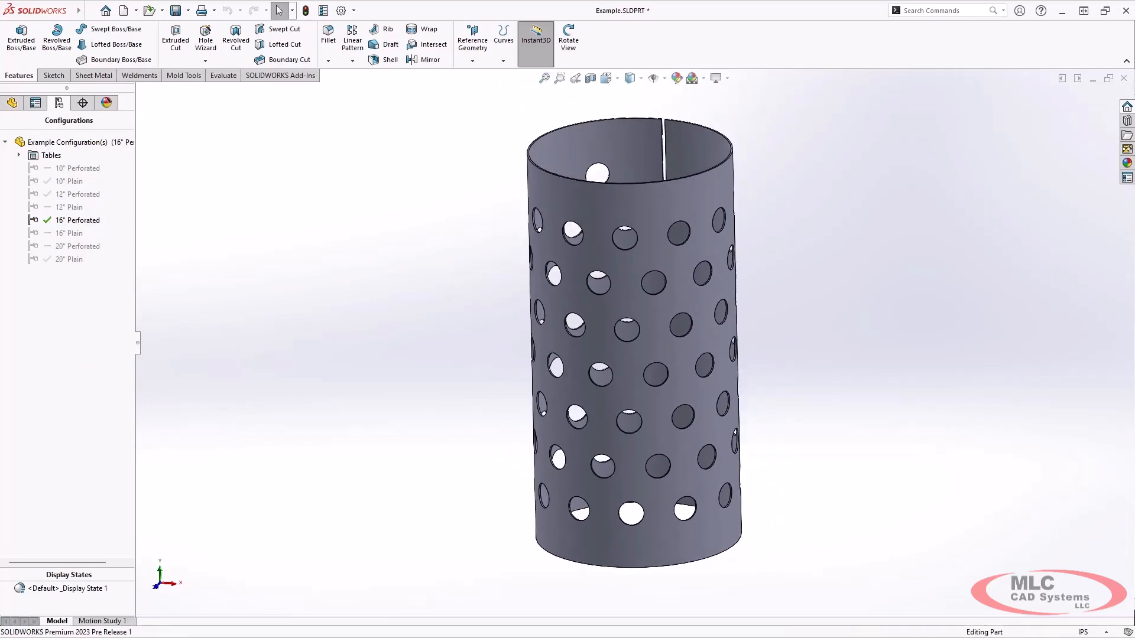
Open the Configuration Properties of the 16" Perforated configuration
{"action": "right_click", "coordinate": [88, 219]}
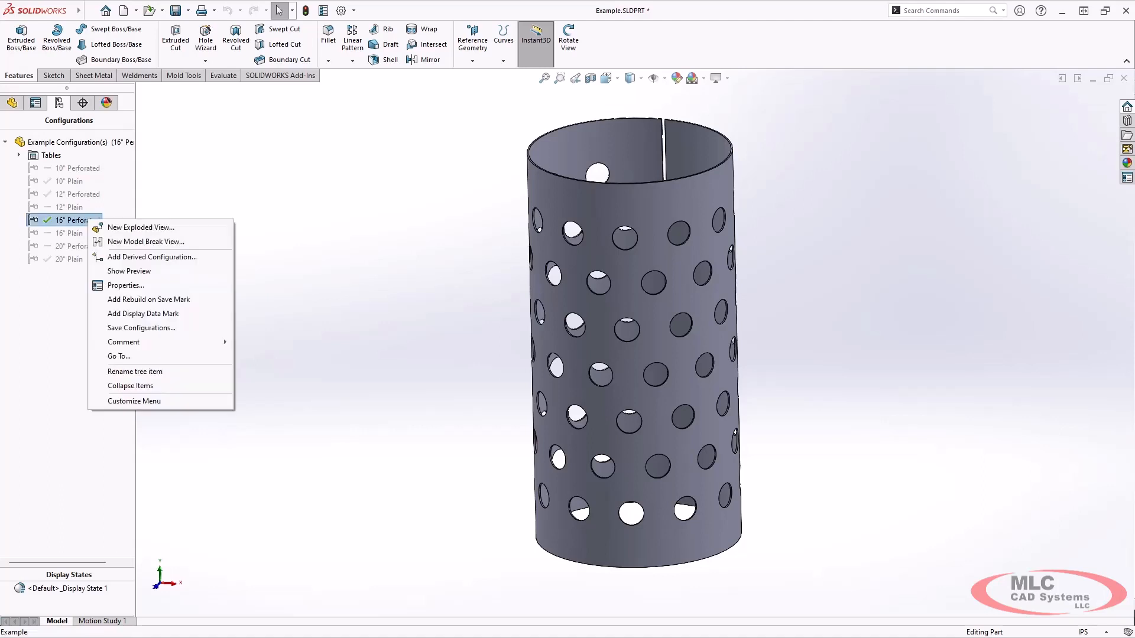
{"action": "key", "text": "Escape"}
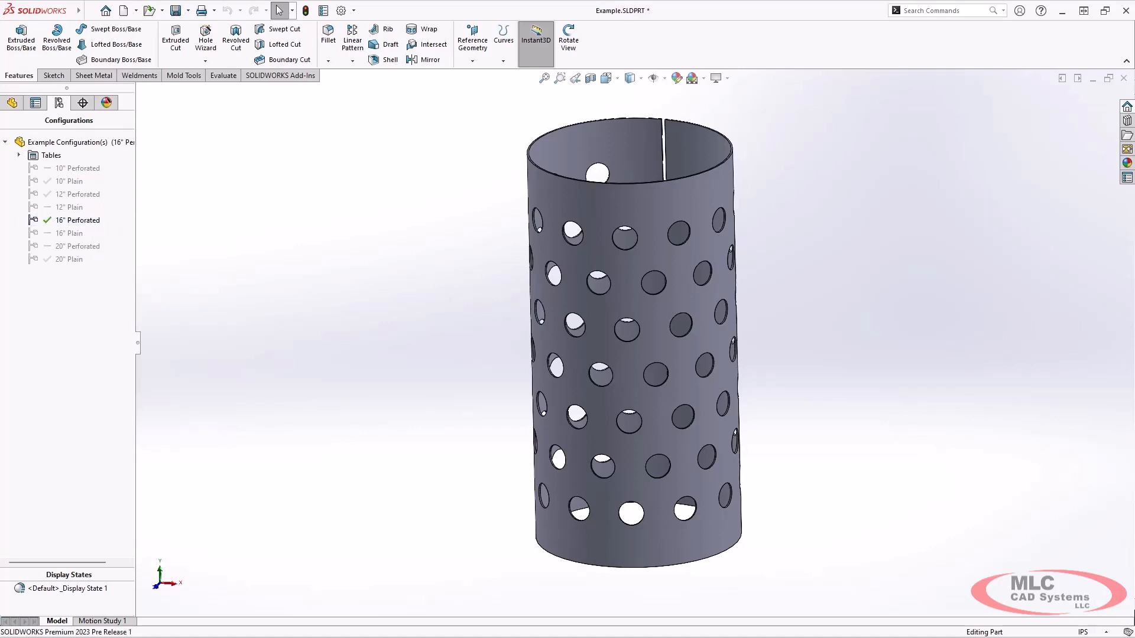
{"action": "right_click", "coordinate": [86, 219]}
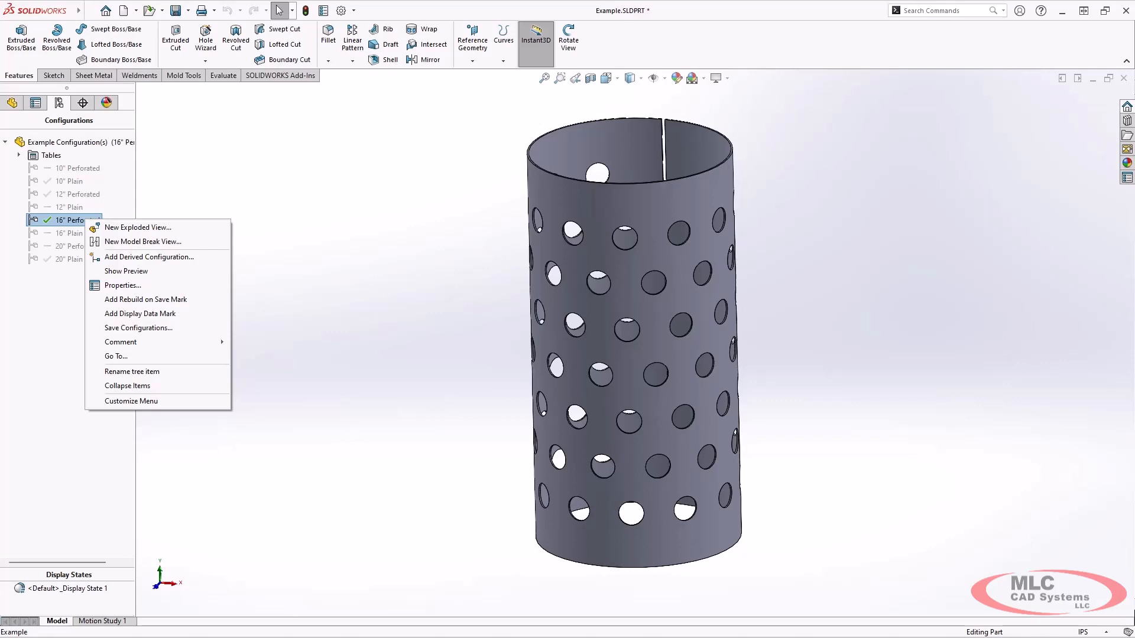
{"action": "left_click", "coordinate": [123, 285]}
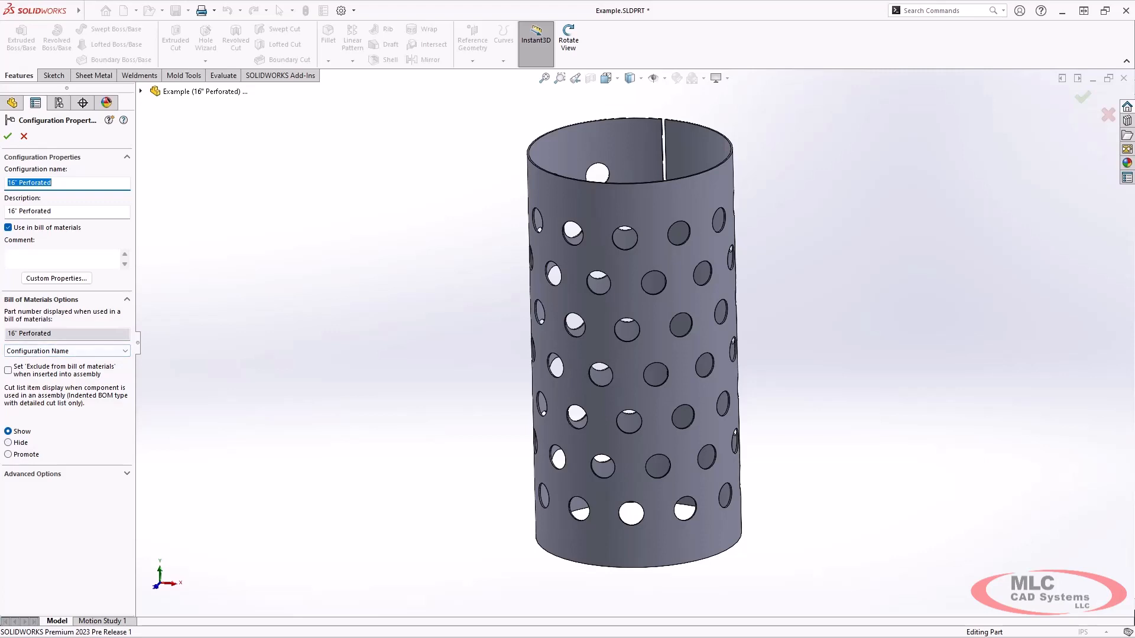
Leave 16" Perforated's BOM part number set to Configuration Name and accept the properties
{"action": "left_click", "coordinate": [125, 351]}
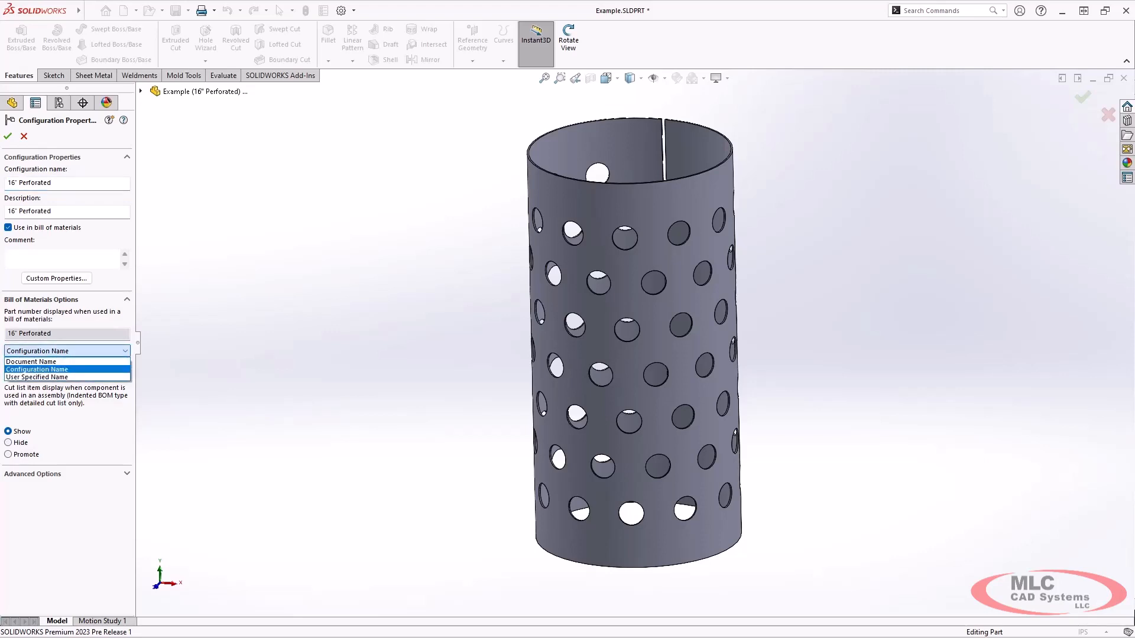
{"action": "left_click", "coordinate": [38, 369]}
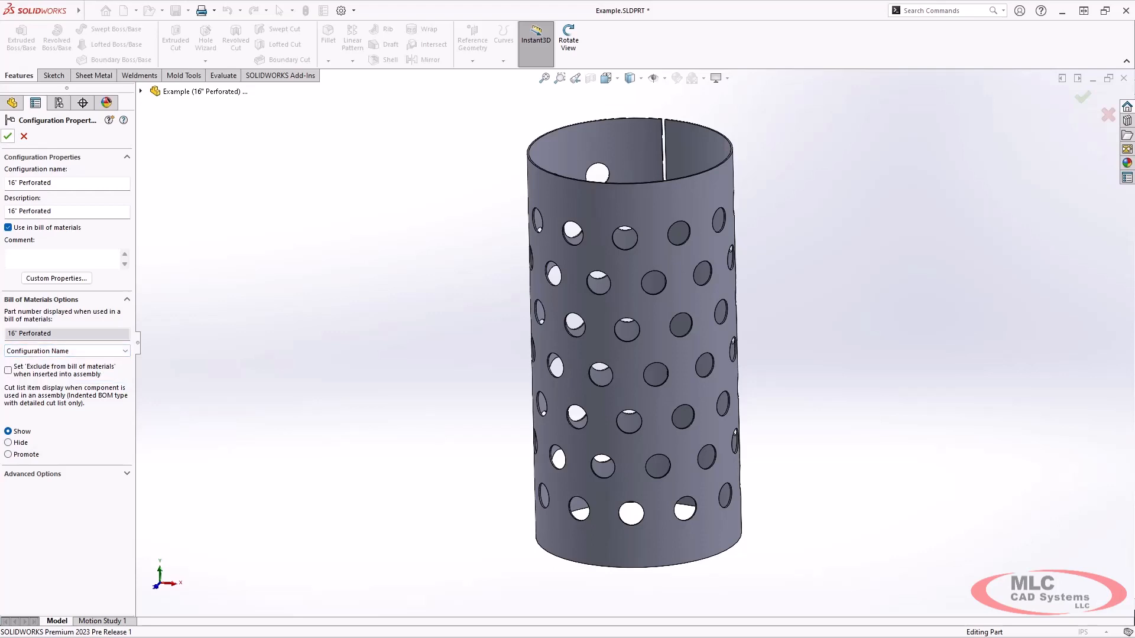
{"action": "left_click", "coordinate": [8, 136]}
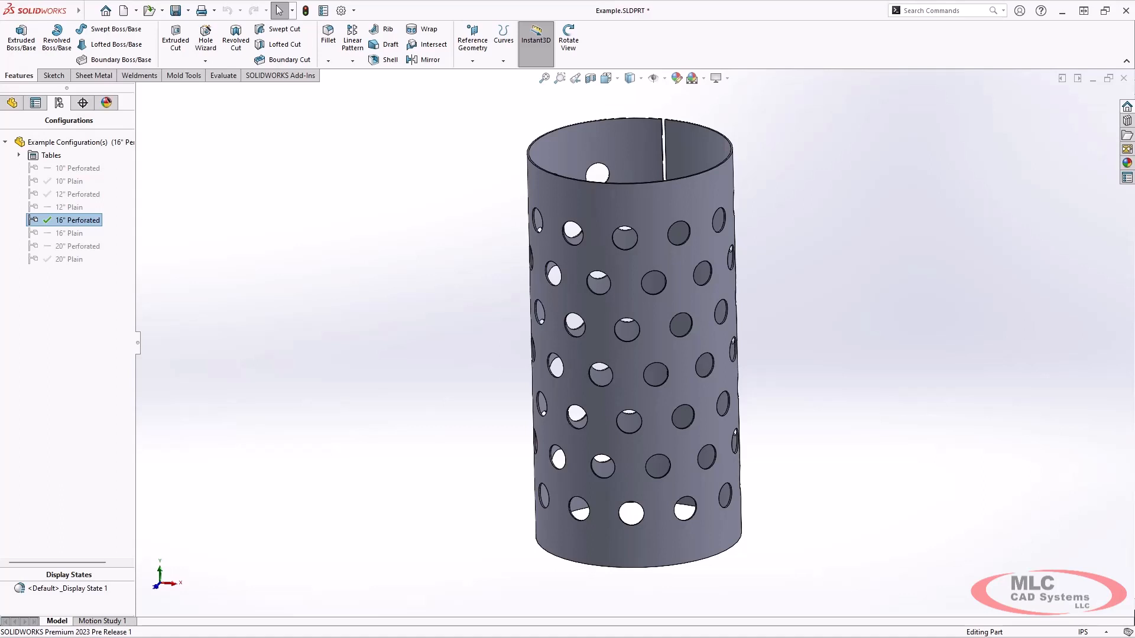
{"action": "key", "text": "Escape"}
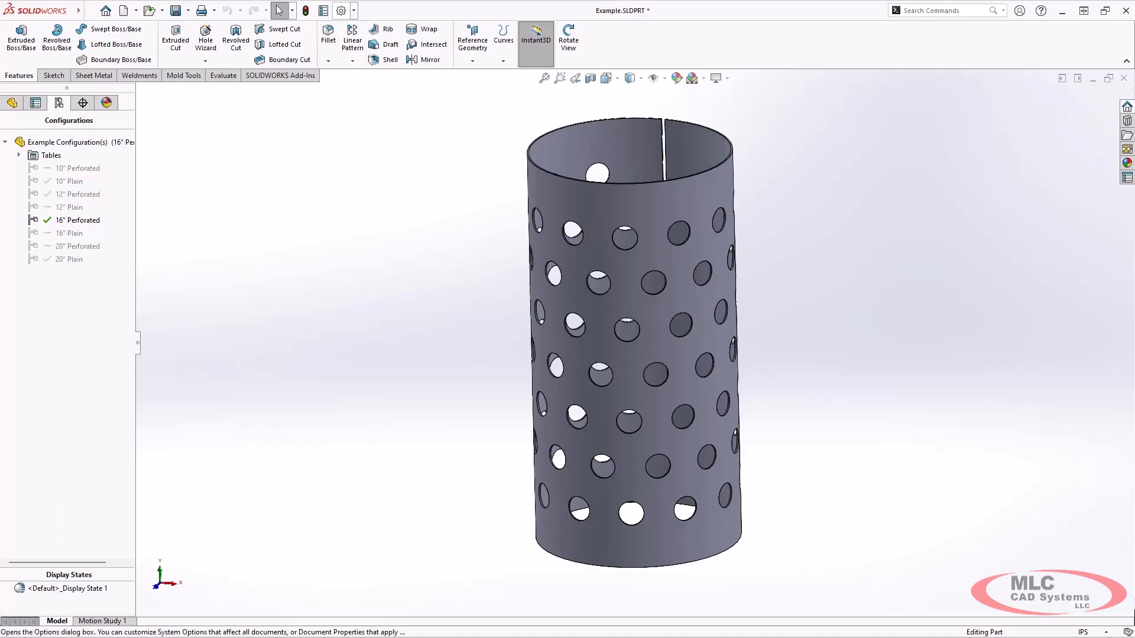
{"action": "left_click", "coordinate": [341, 10]}
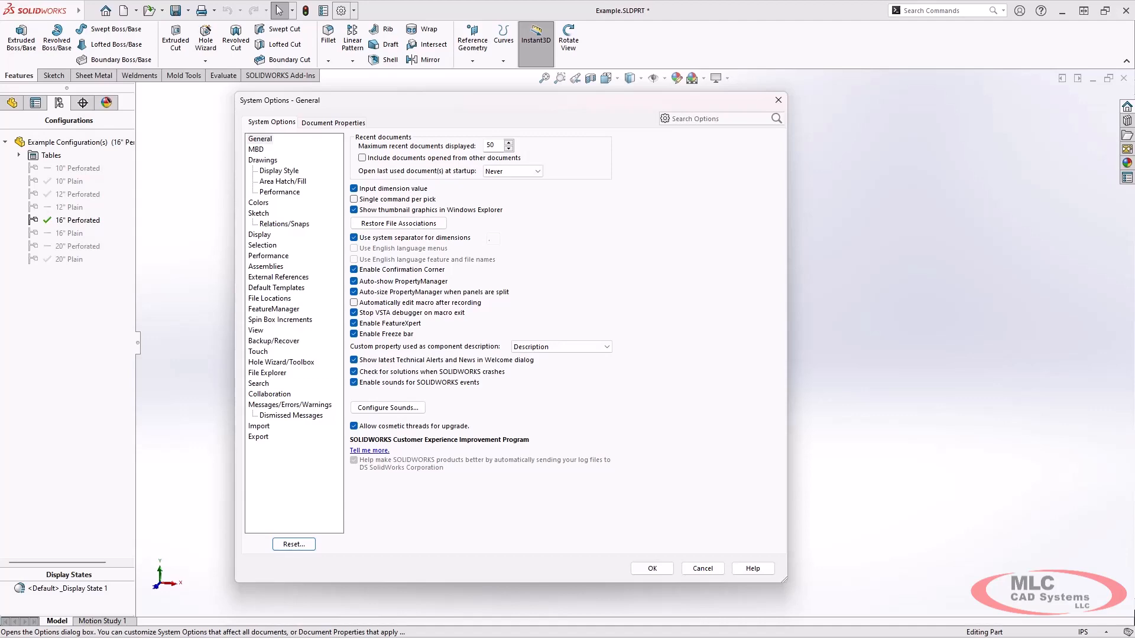
{"action": "left_click", "coordinate": [333, 123]}
{"action": "left_click", "coordinate": [272, 122]}
{"action": "left_click", "coordinate": [333, 123]}
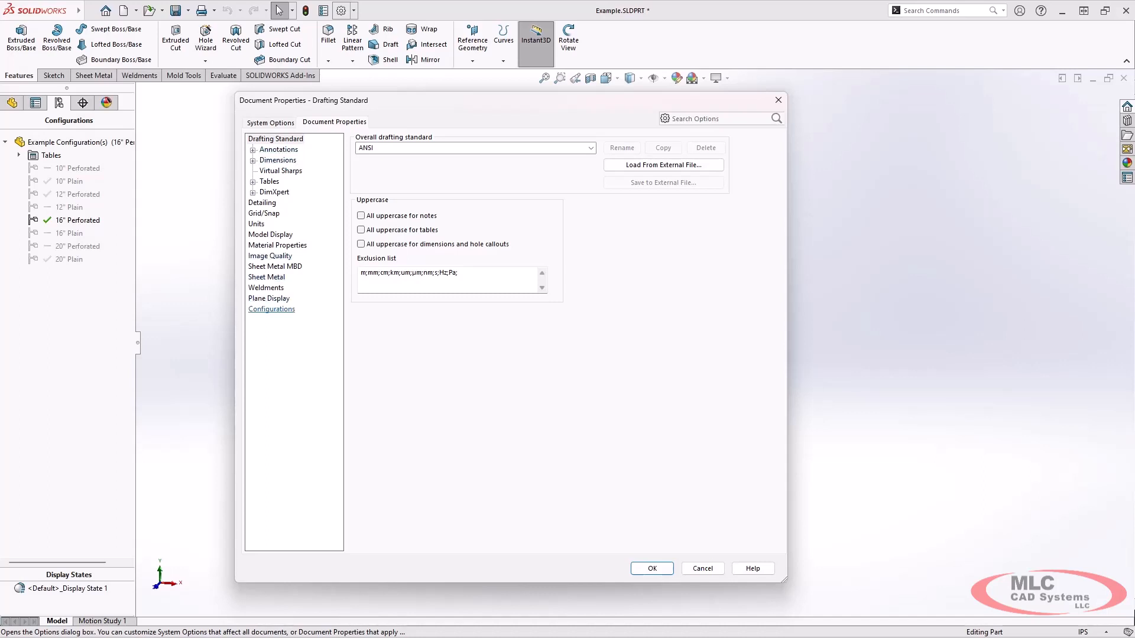
{"action": "left_click", "coordinate": [272, 310]}
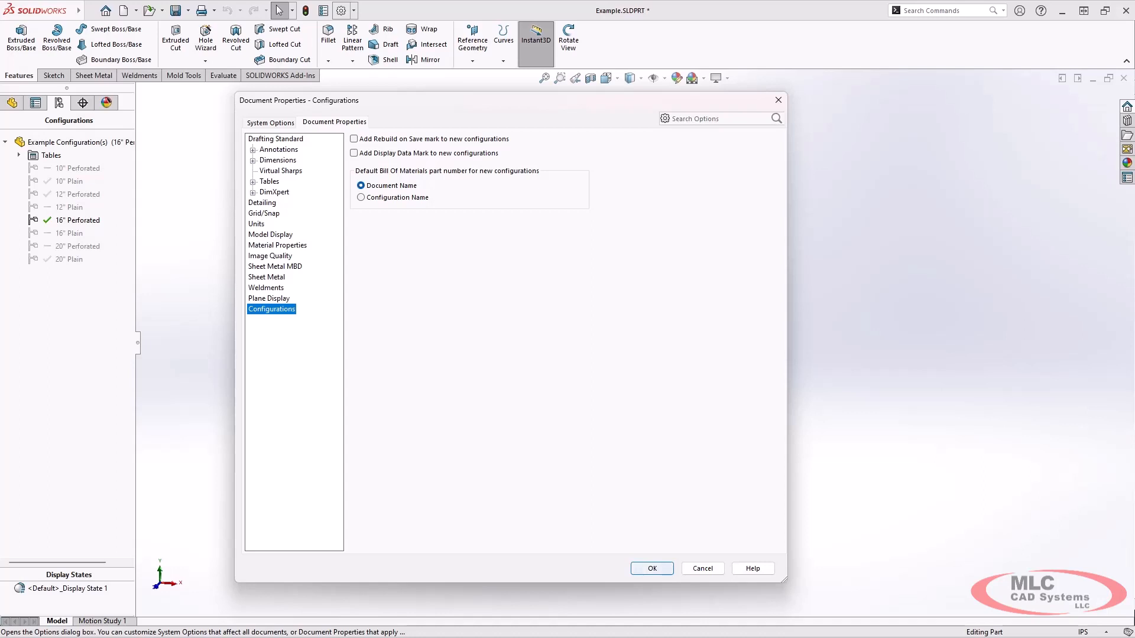
{"action": "left_click", "coordinate": [652, 568]}
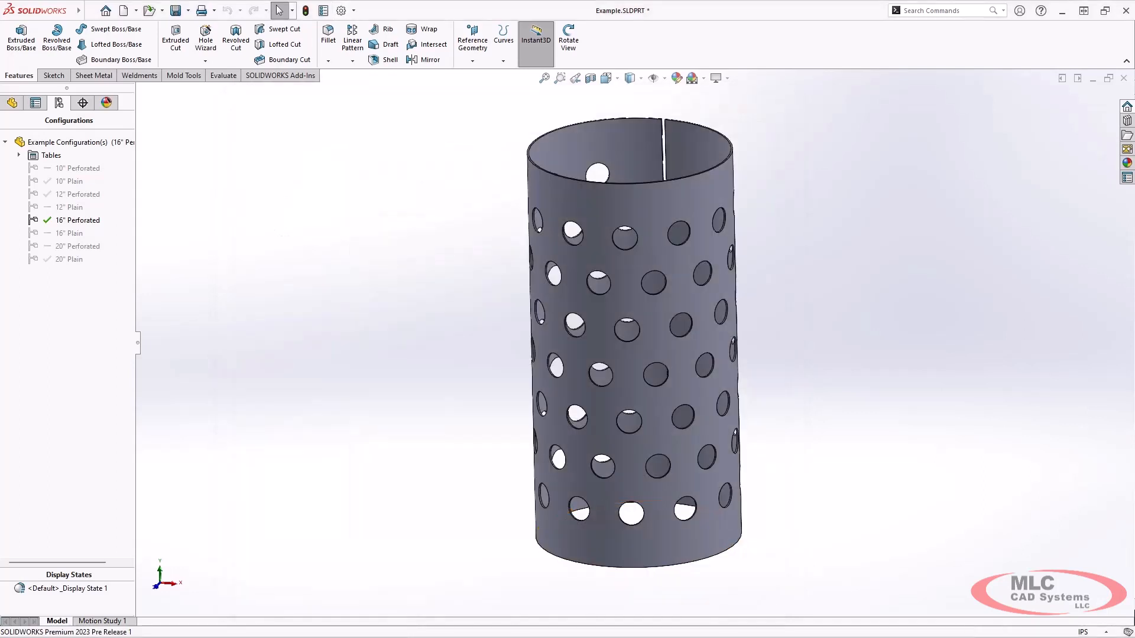
Start adding a new configuration to the part, then cancel it
{"action": "right_click", "coordinate": [94, 143]}
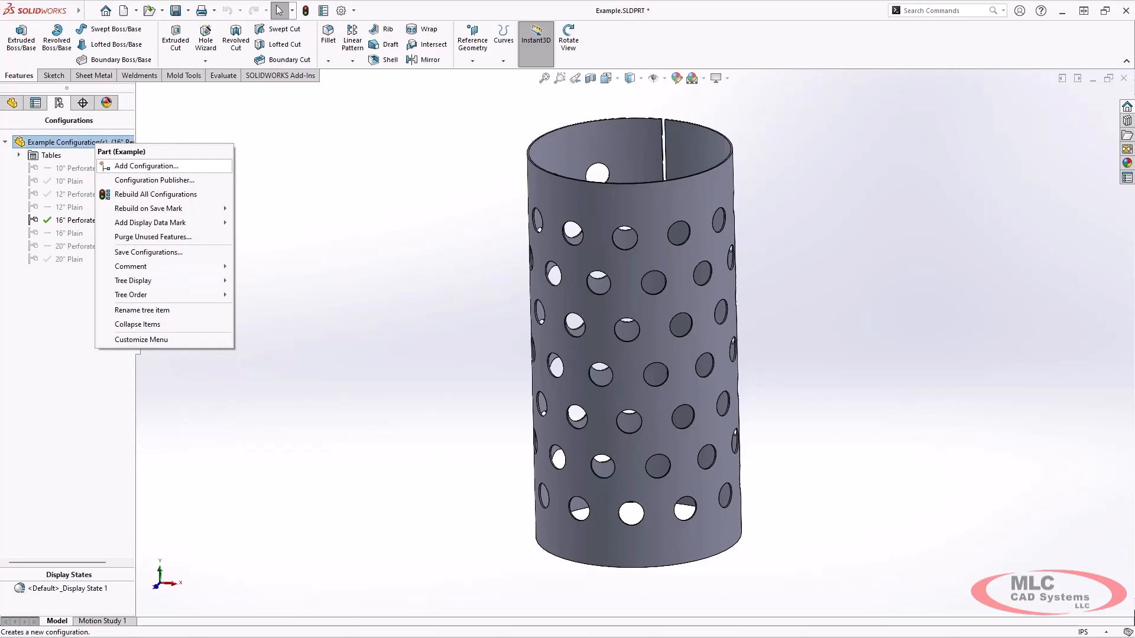
{"action": "left_click", "coordinate": [146, 166]}
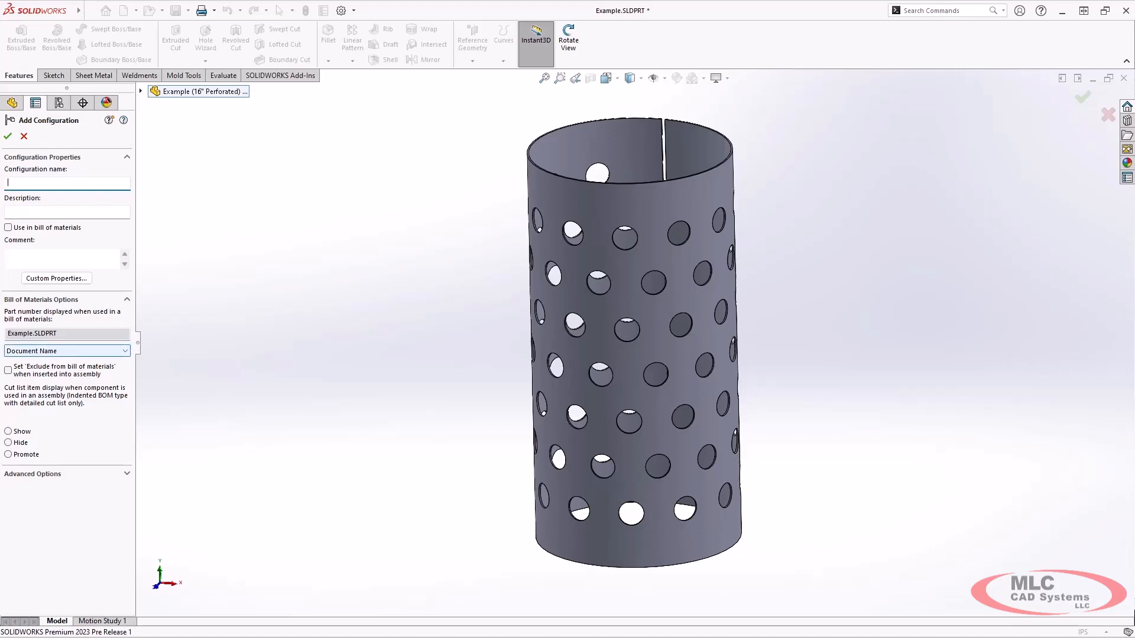
{"action": "left_click", "coordinate": [24, 136]}
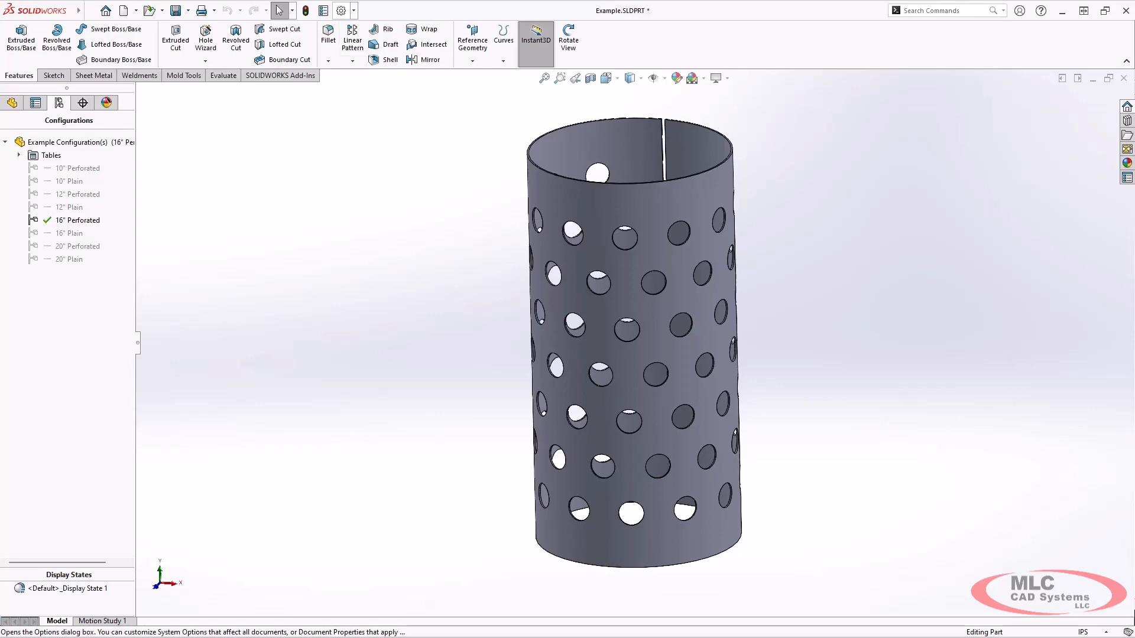
In Document Properties > Configurations, default the BOM part number to Configuration Name
{"action": "left_click", "coordinate": [341, 10]}
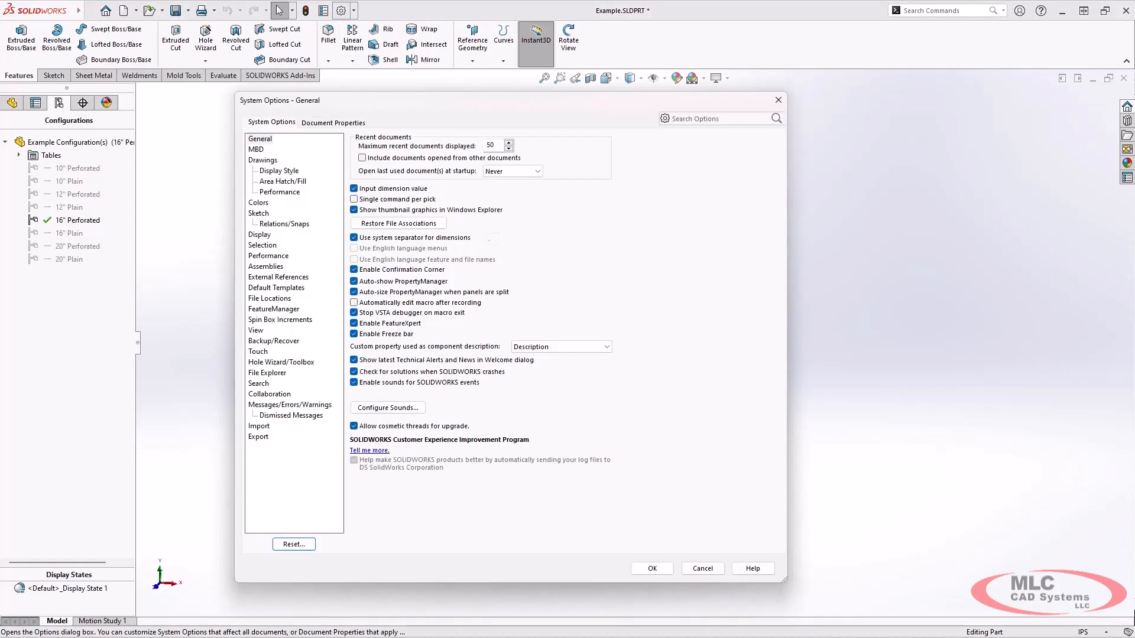
{"action": "left_click", "coordinate": [334, 123]}
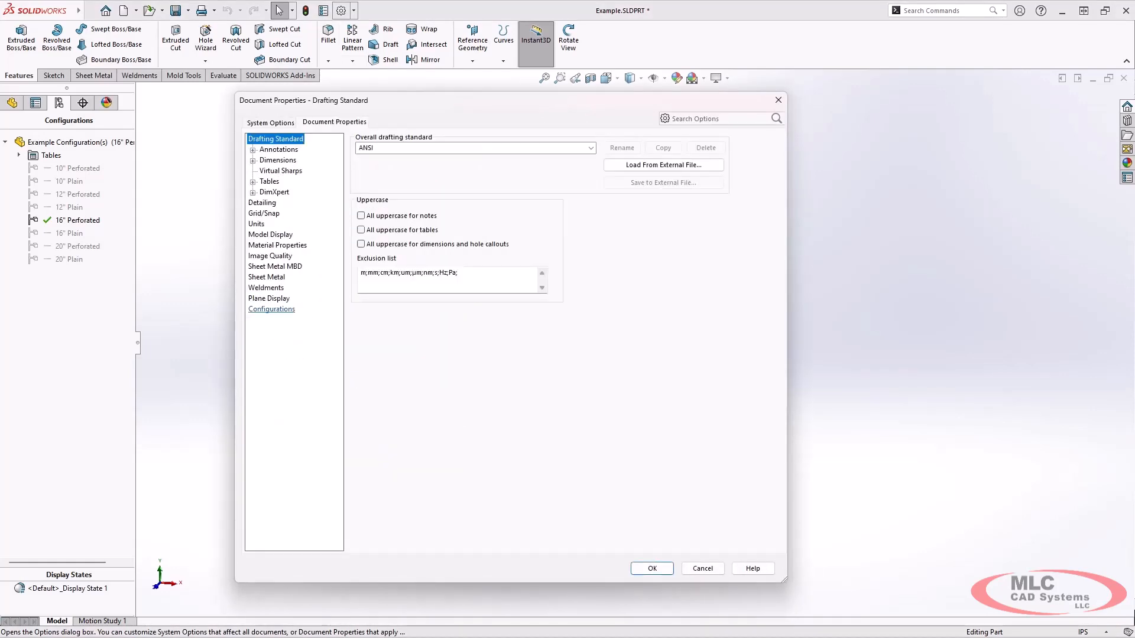
{"action": "left_click", "coordinate": [271, 309]}
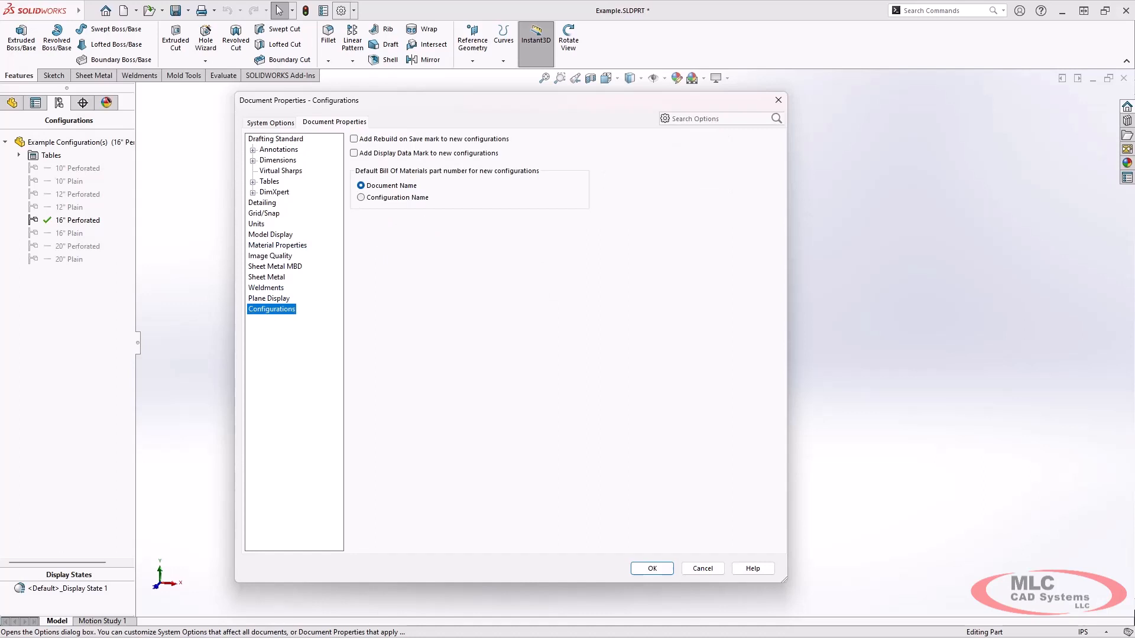
{"action": "left_click", "coordinate": [362, 197]}
{"action": "key", "text": "Return"}
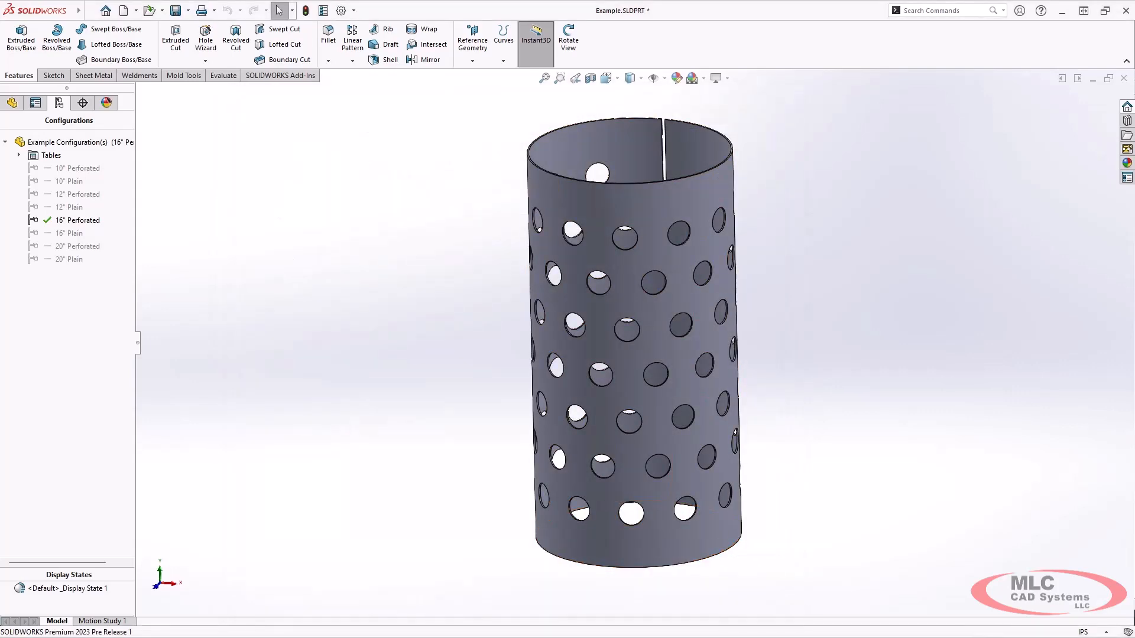
Confirm Add Configuration defaults to Configuration Name, cancel, and switch to Example.SLDASM
{"action": "left_click", "coordinate": [88, 142]}
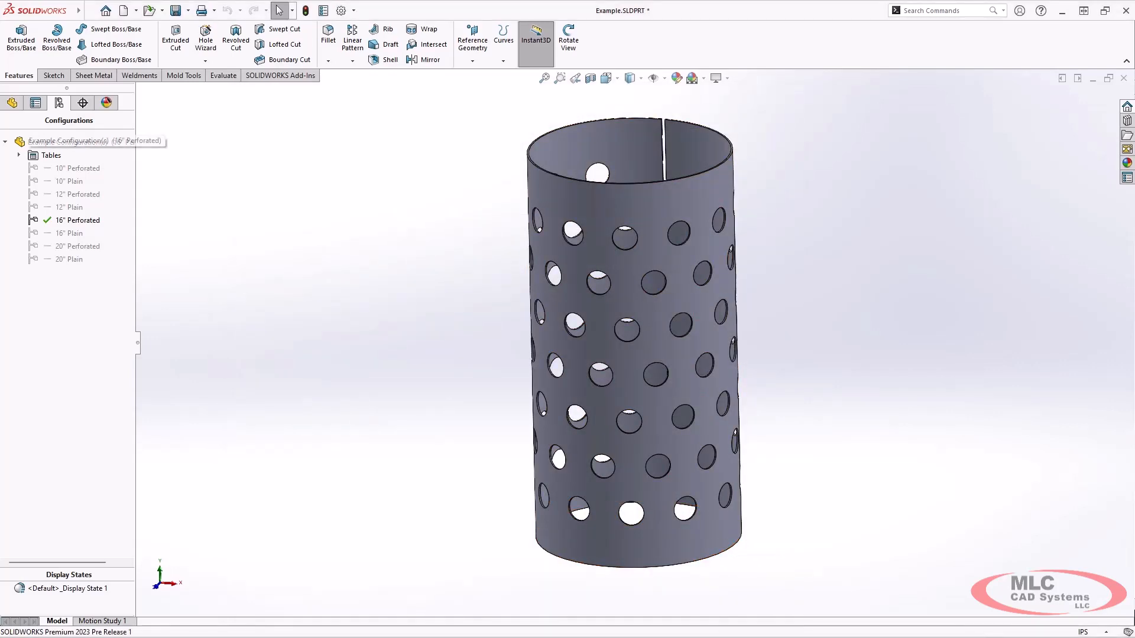
{"action": "right_click", "coordinate": [107, 144]}
{"action": "left_click", "coordinate": [156, 169]}
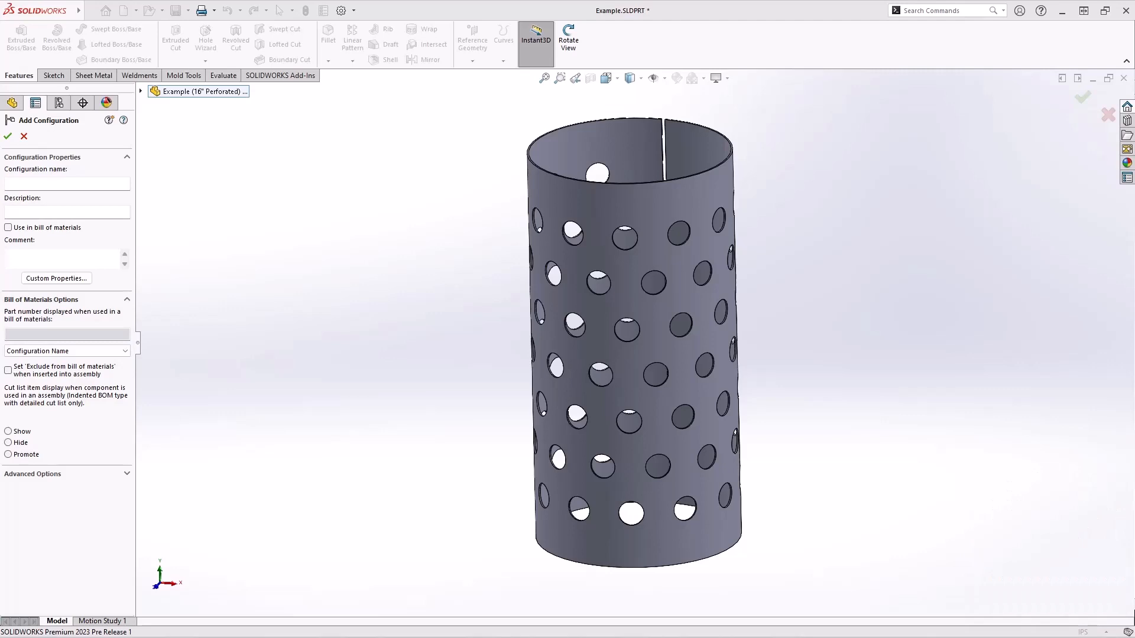
{"action": "left_click", "coordinate": [24, 135]}
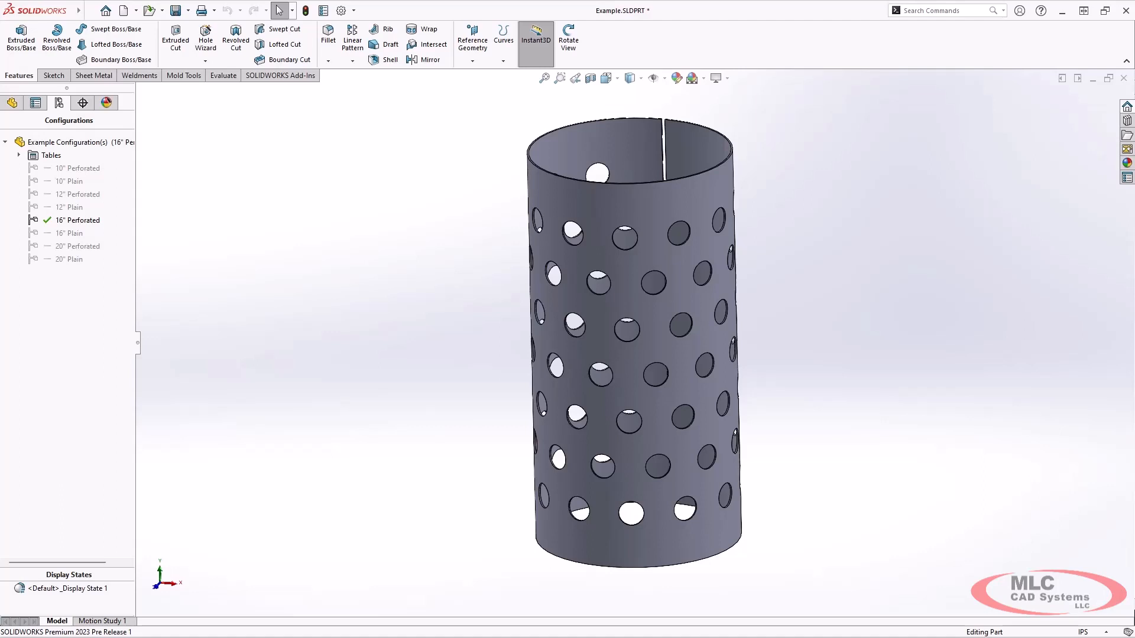
{"action": "key", "text": "ctrl+Tab"}
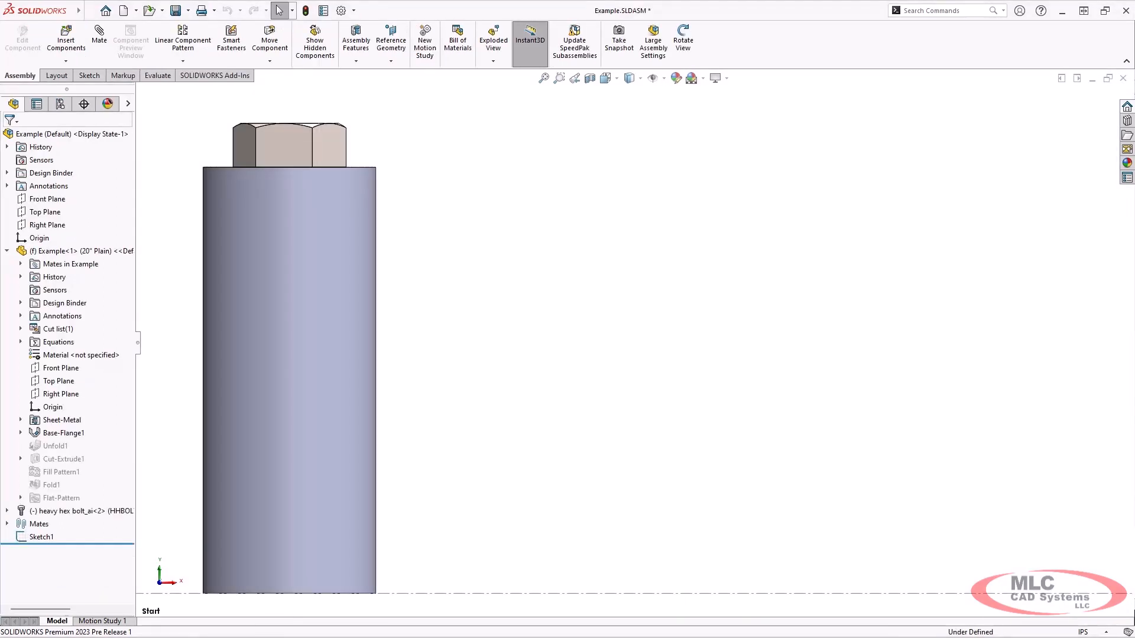
Inspect the assembly from Front and Start views, then open the component pattern command list
{"action": "key", "text": "ctrl+1"}
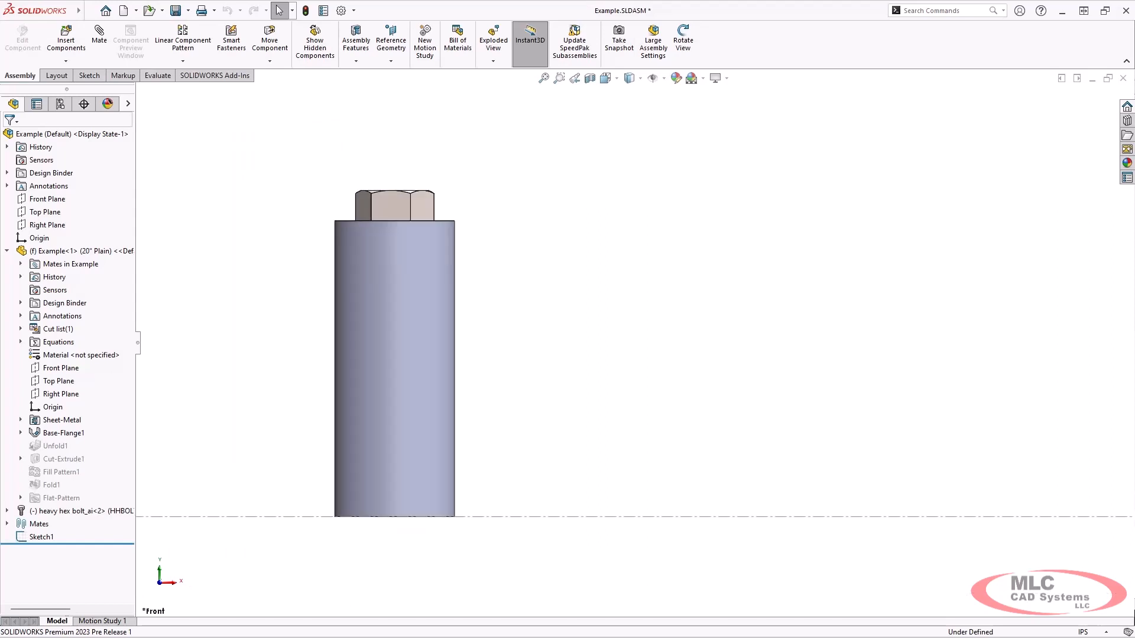
{"action": "middle_click_drag", "start_coordinate": [414, 331], "coordinate": [417, 386]}
{"action": "left_click", "coordinate": [403, 200]}
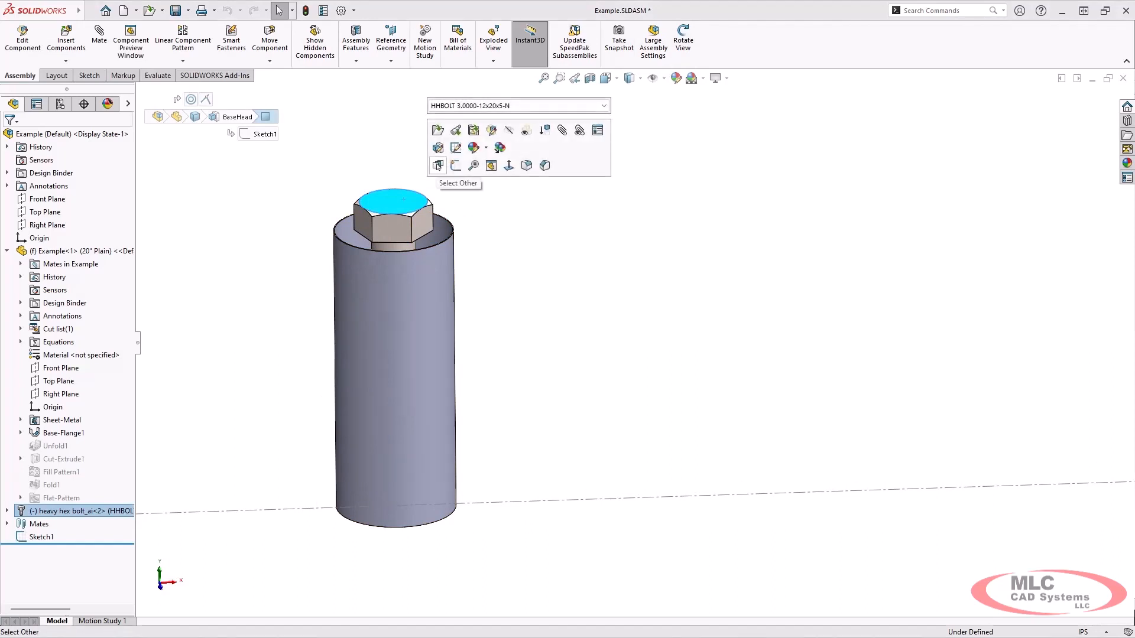
{"action": "key", "text": "Escape"}
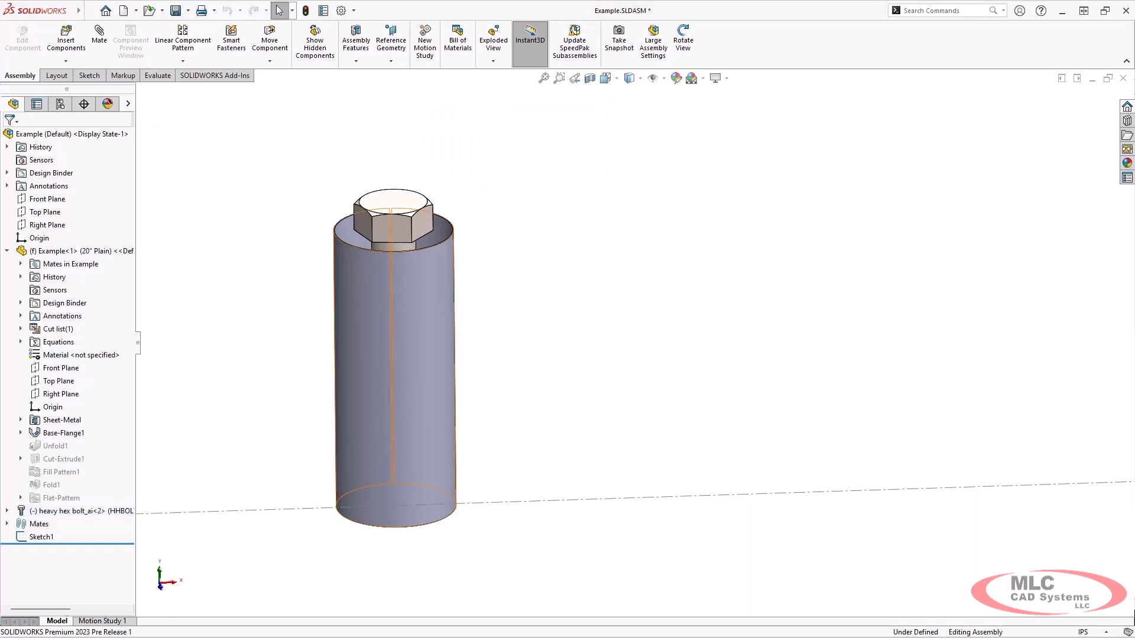
{"action": "key", "text": "space"}
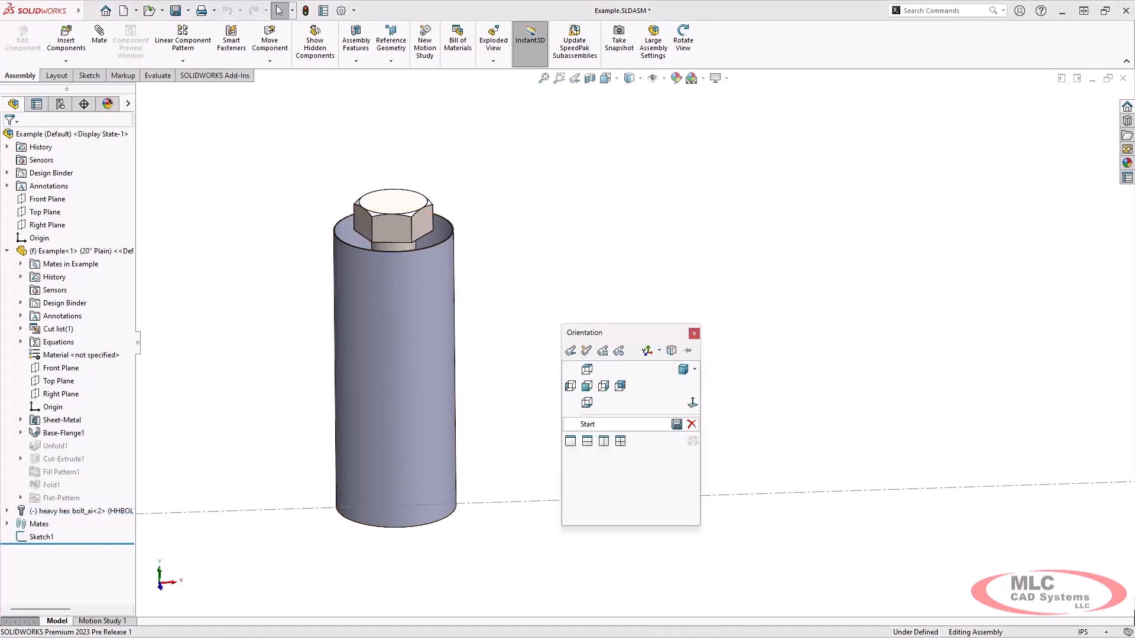
{"action": "left_click", "coordinate": [588, 424]}
{"action": "key", "text": "ctrl+1"}
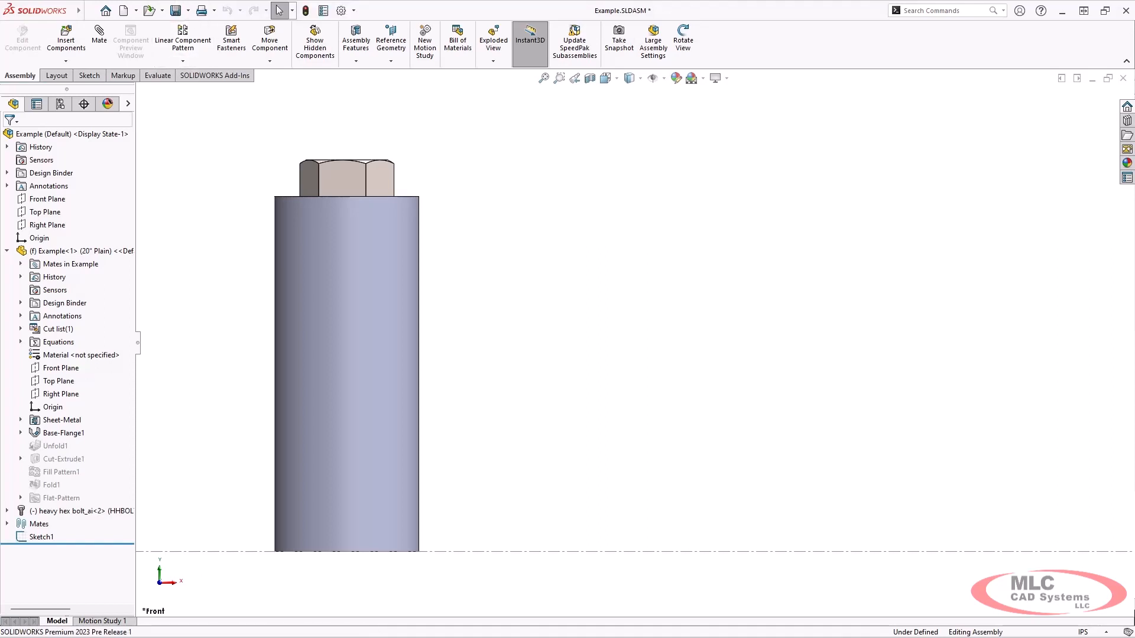
{"action": "left_click", "coordinate": [183, 61]}
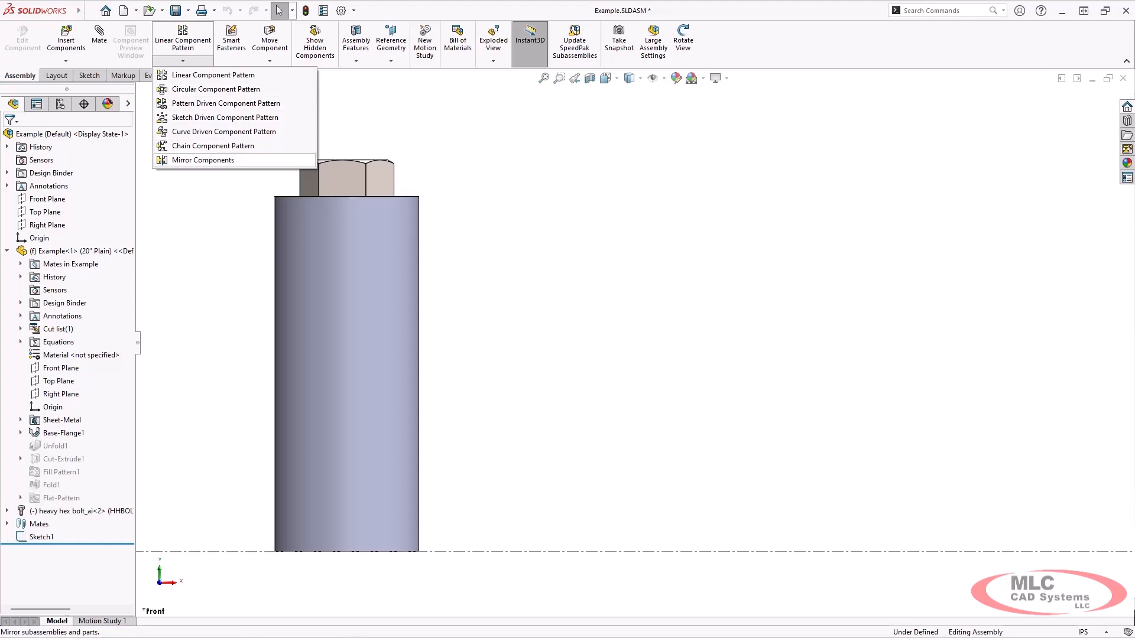
Start a Linear Component Pattern along Line1@Sketch1 patterning Example<1> and heavy hex bolt_ai<2>
{"action": "left_click", "coordinate": [183, 37]}
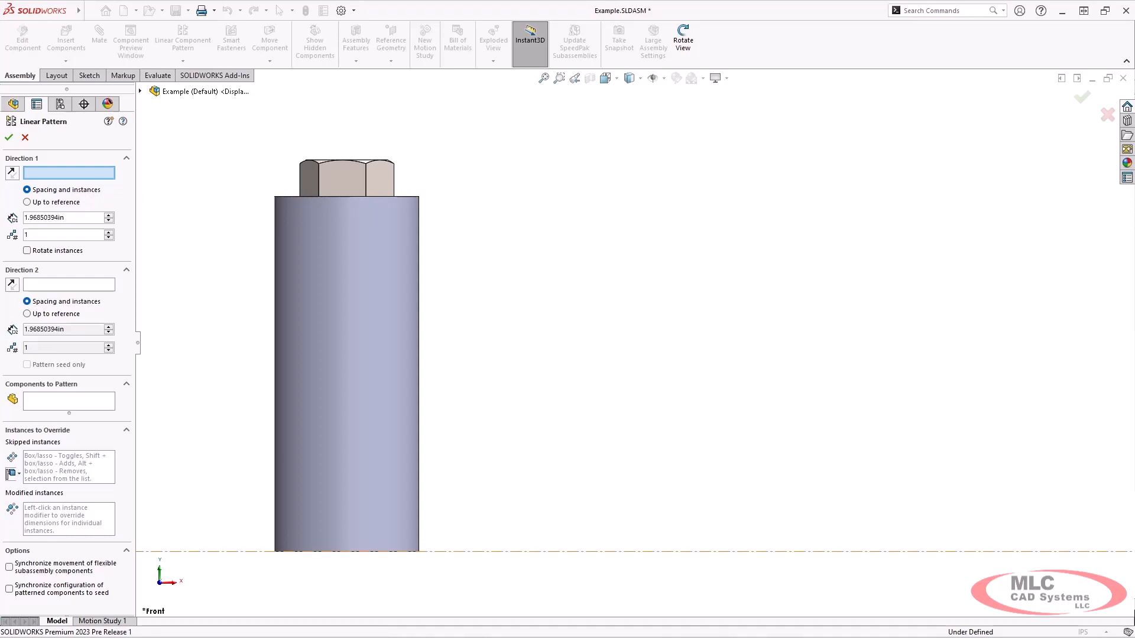
{"action": "left_click", "coordinate": [509, 551]}
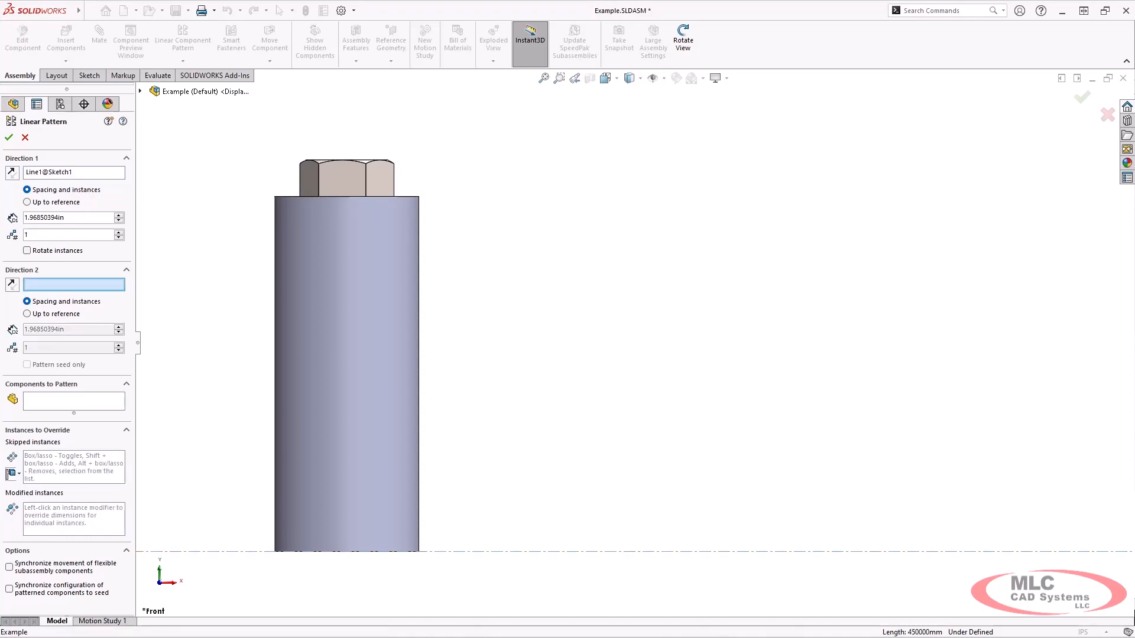
{"action": "left_click", "coordinate": [93, 404]}
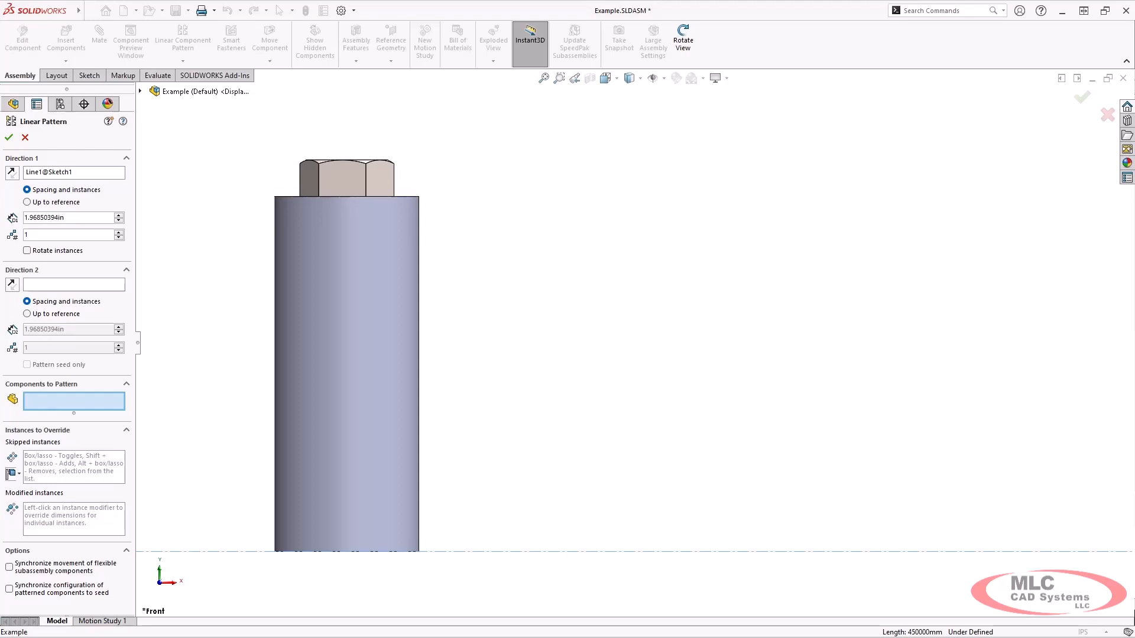
{"action": "middle_click_drag", "start_coordinate": [298, 236], "coordinate": [300, 256]}
{"action": "left_click", "coordinate": [300, 256]}
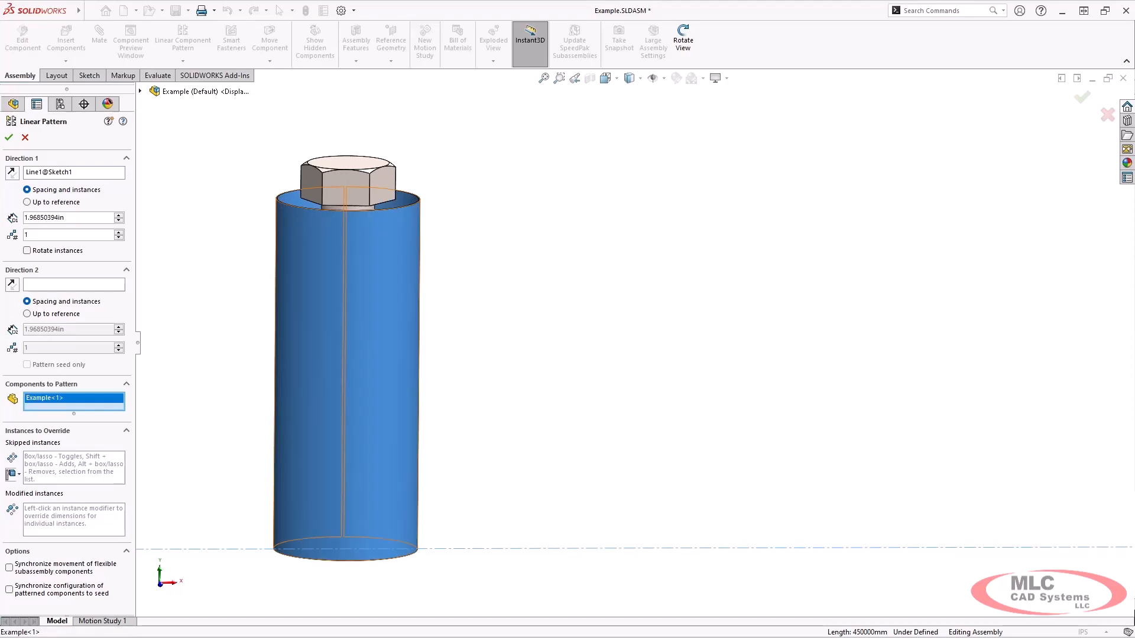
{"action": "left_click", "coordinate": [348, 180]}
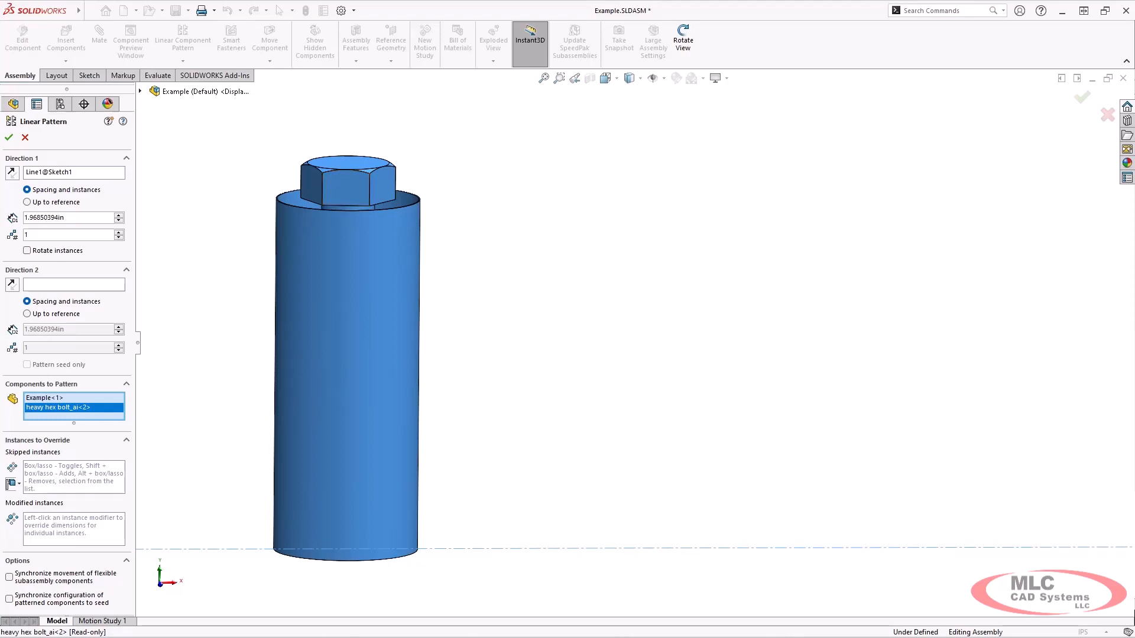
Set Direction 1 spacing to 10 in with 4 instances and create LocalLPattern1
{"action": "double_click", "coordinate": [58, 218]}
{"action": "type", "text": "10"}
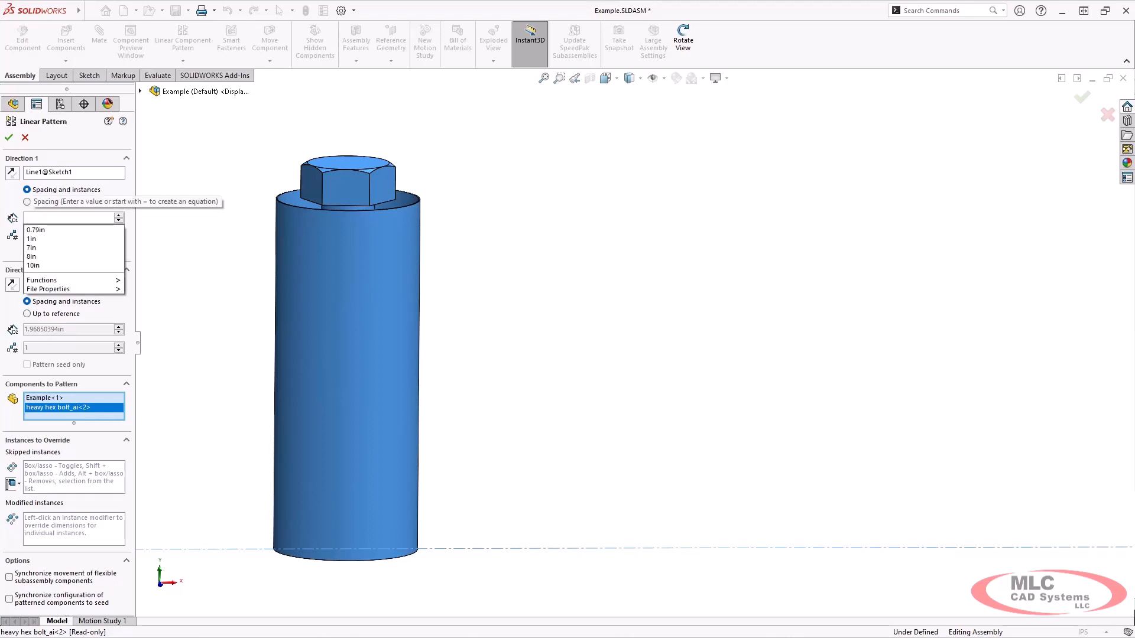
{"action": "key", "text": "Return"}
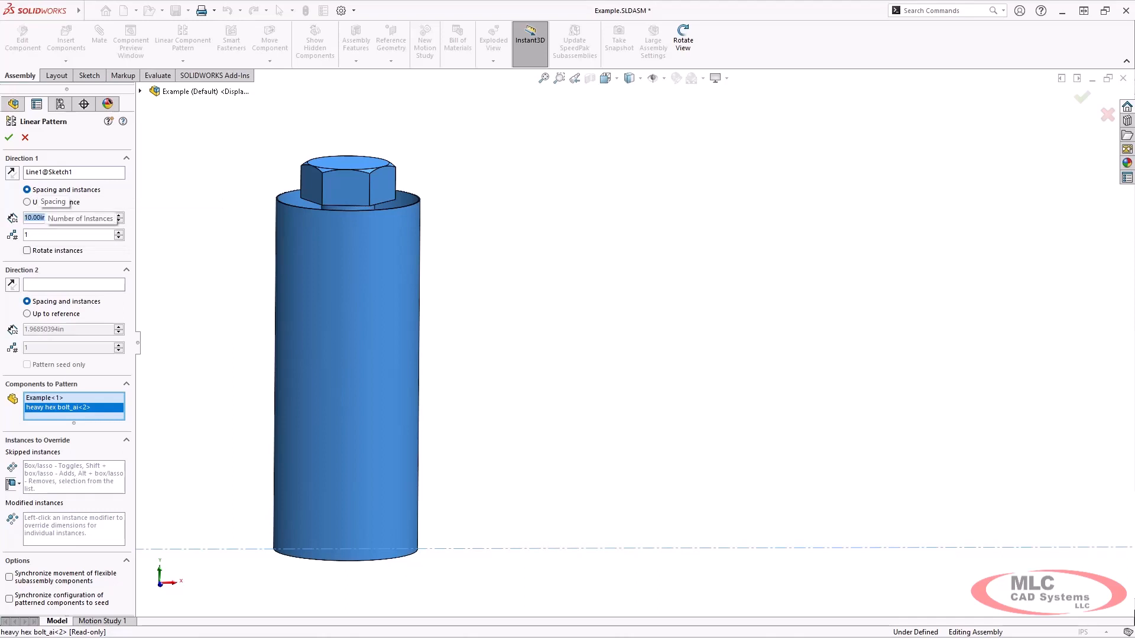
{"action": "left_click", "coordinate": [119, 233]}
{"action": "left_click", "coordinate": [119, 232]}
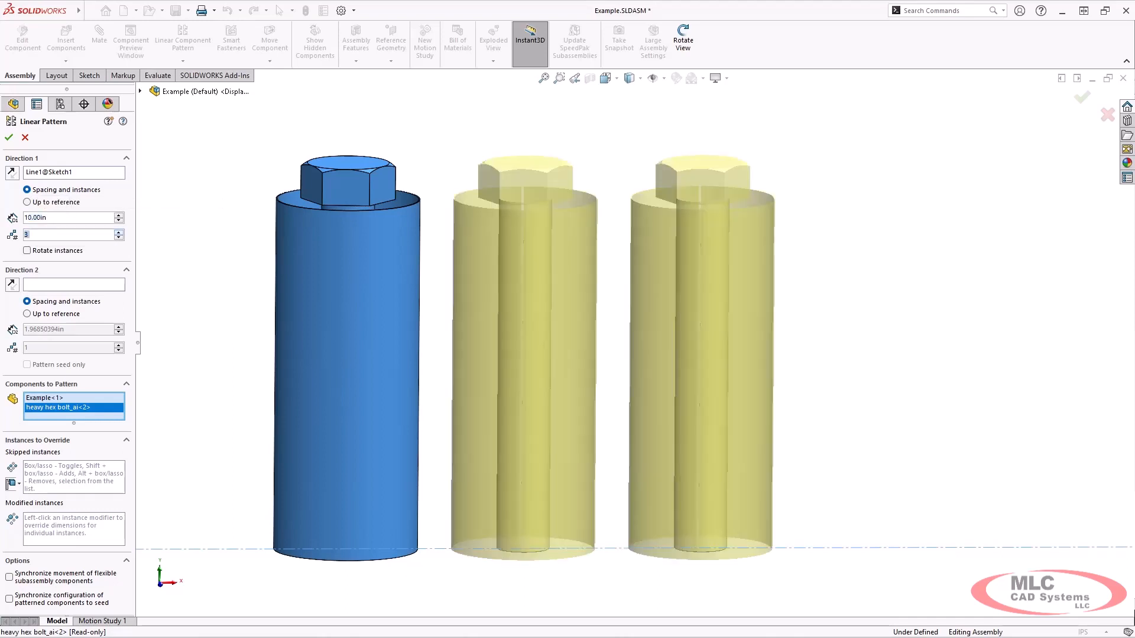
{"action": "left_click", "coordinate": [119, 232]}
{"action": "left_click", "coordinate": [119, 237]}
{"action": "left_click", "coordinate": [118, 237]}
{"action": "left_click", "coordinate": [118, 232]}
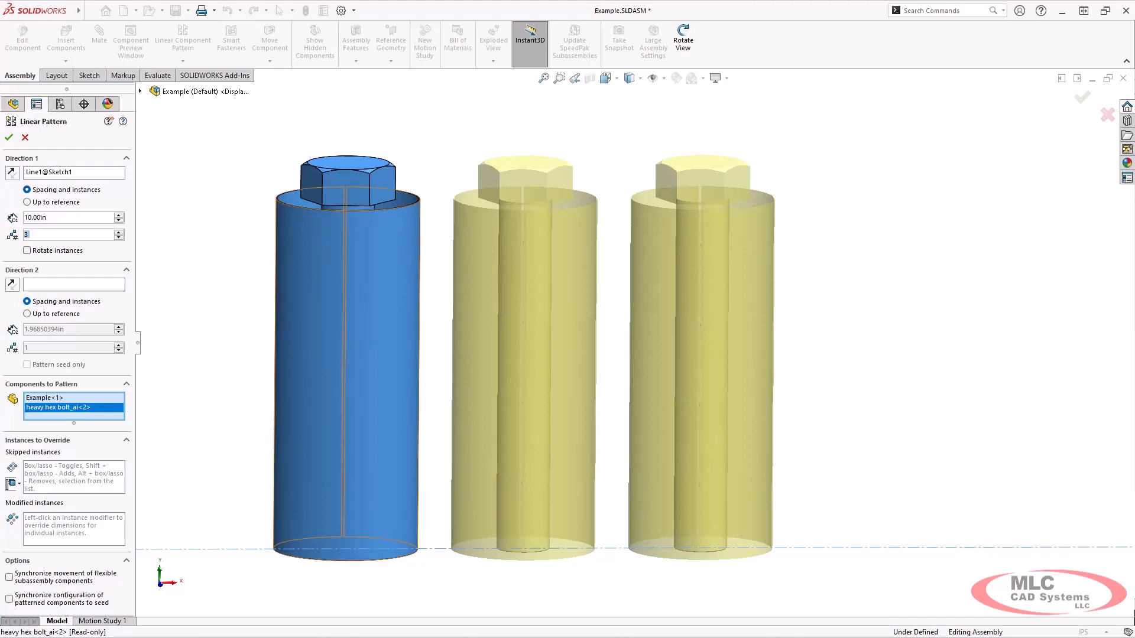
{"action": "key", "text": "Up"}
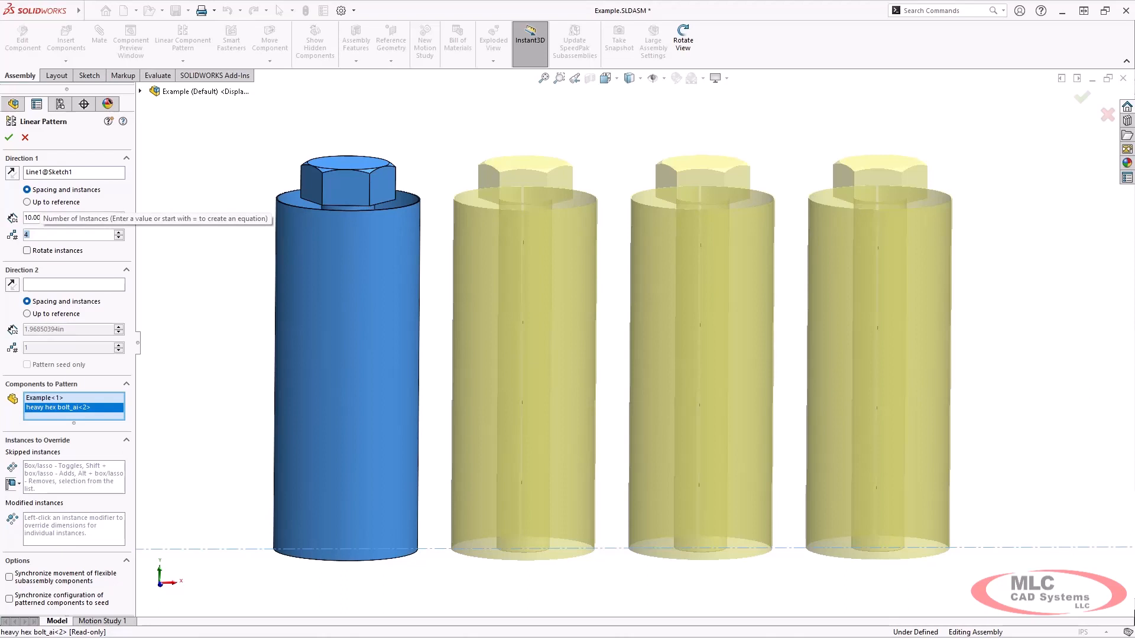
{"action": "left_click", "coordinate": [8, 137]}
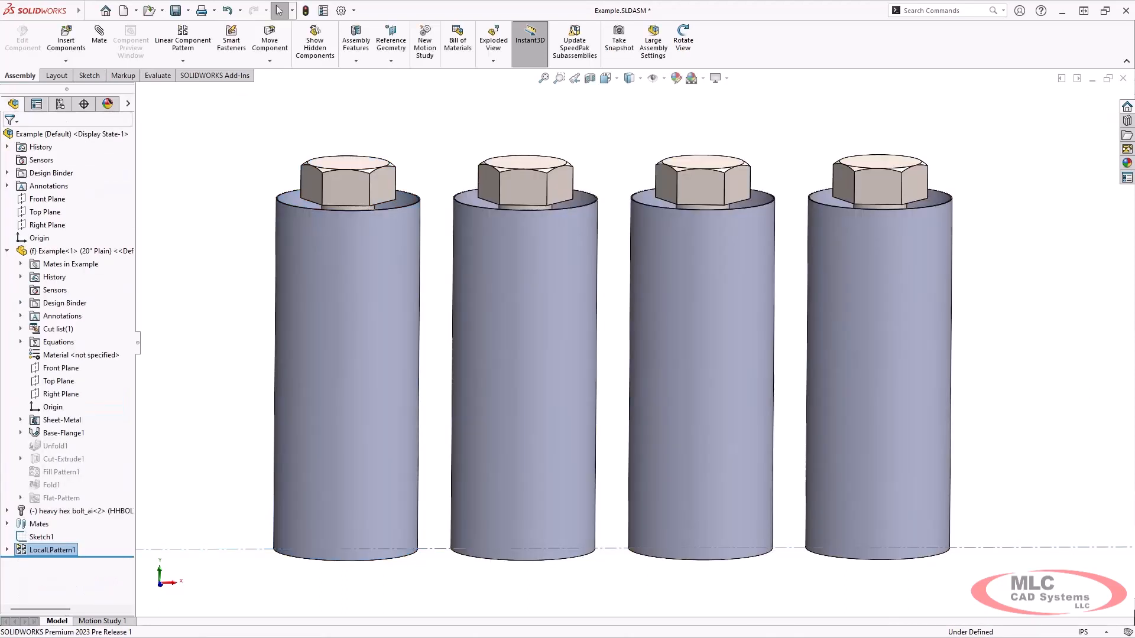
Return to the Start and Front views and edit LocalLPattern1's definition
{"action": "key", "text": "space"}
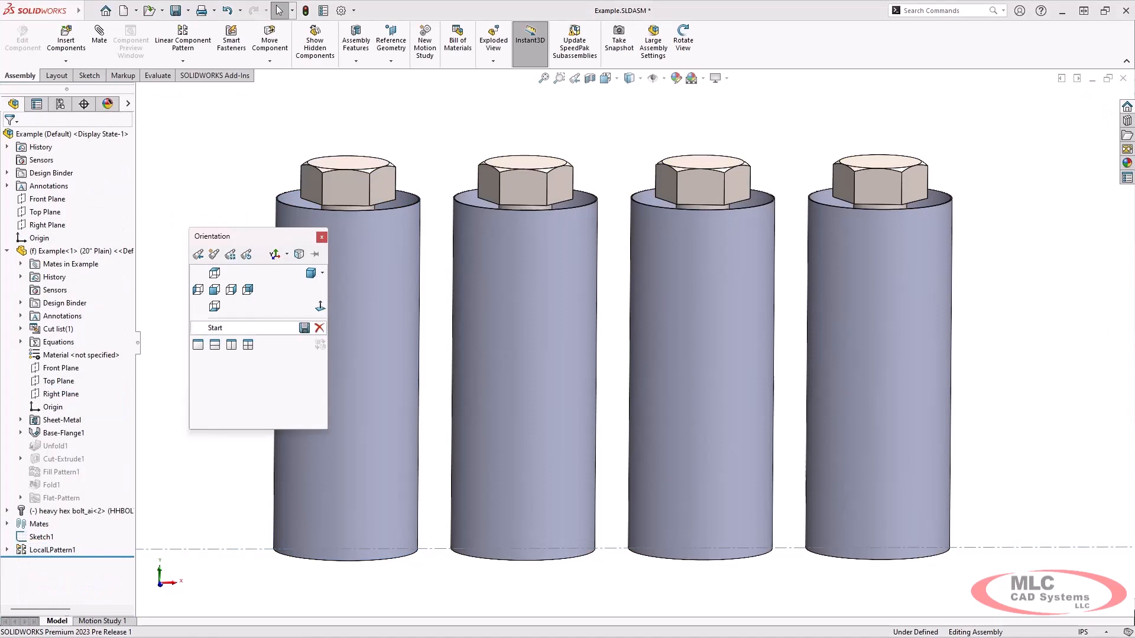
{"action": "left_click", "coordinate": [241, 328]}
{"action": "key", "text": "ctrl+1"}
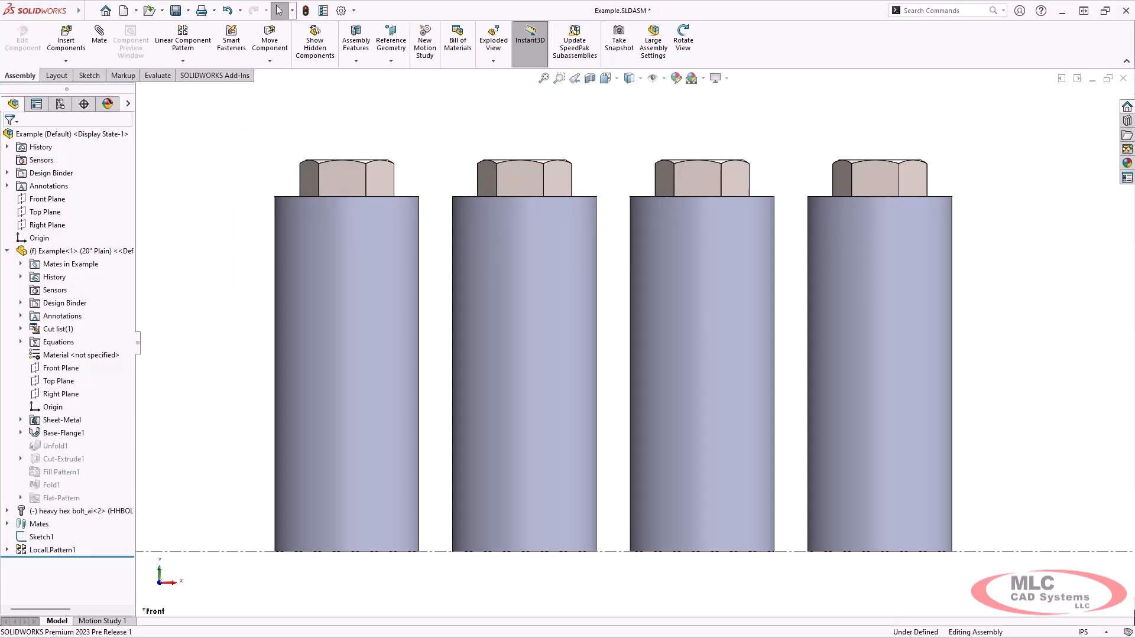
{"action": "left_click", "coordinate": [54, 550]}
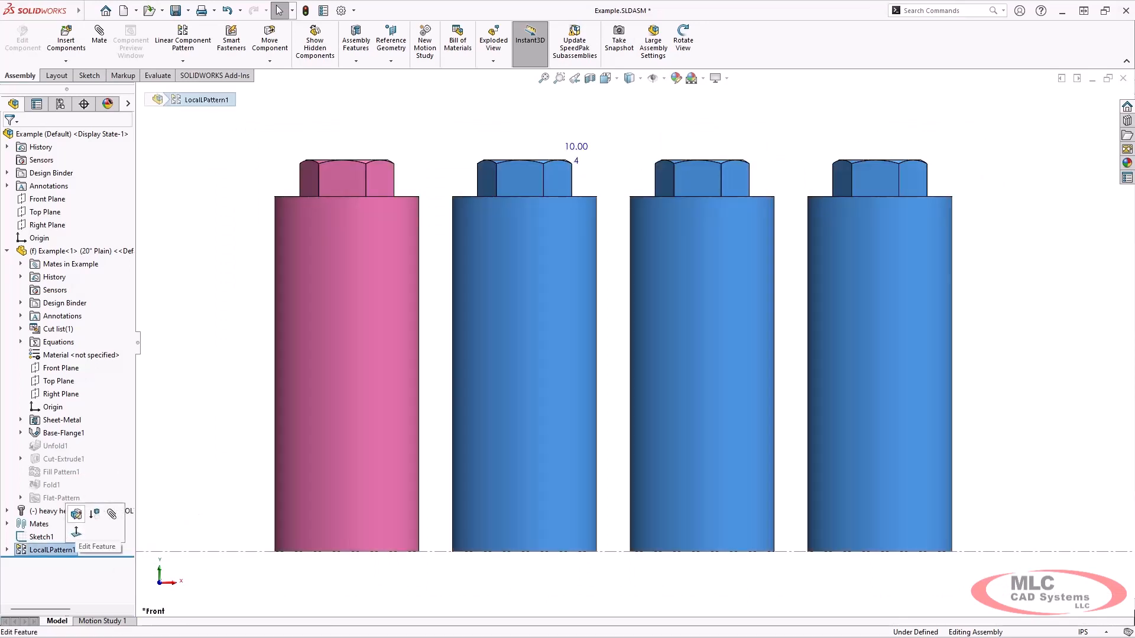
{"action": "left_click", "coordinate": [77, 515]}
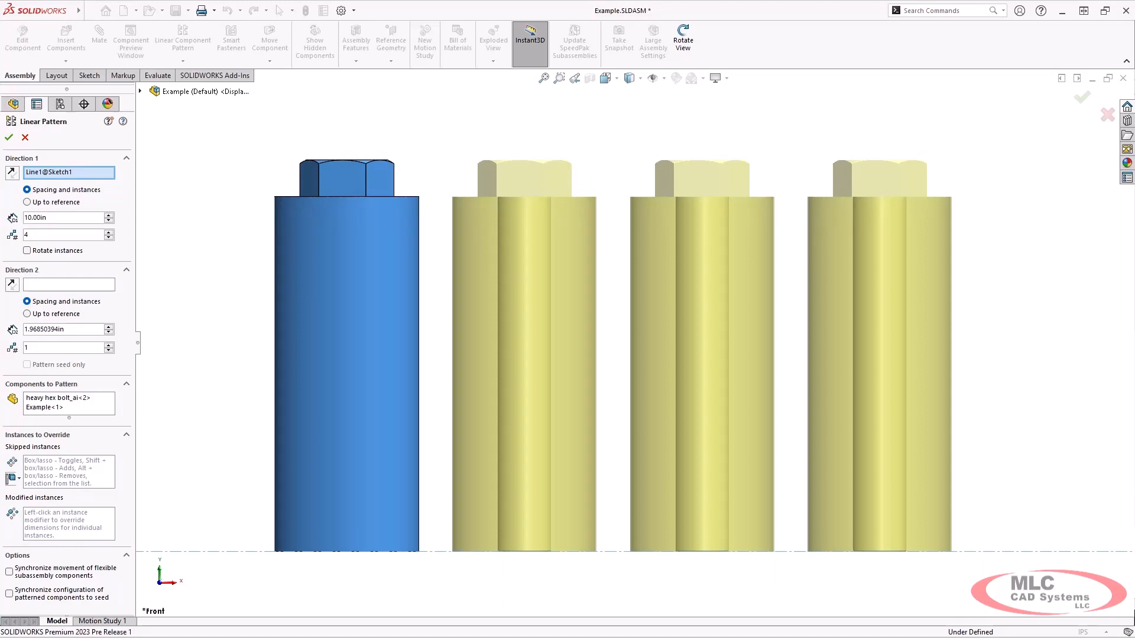
Try skipping the second cylinder-and-bolt instance, then restore it
{"action": "left_click", "coordinate": [69, 472]}
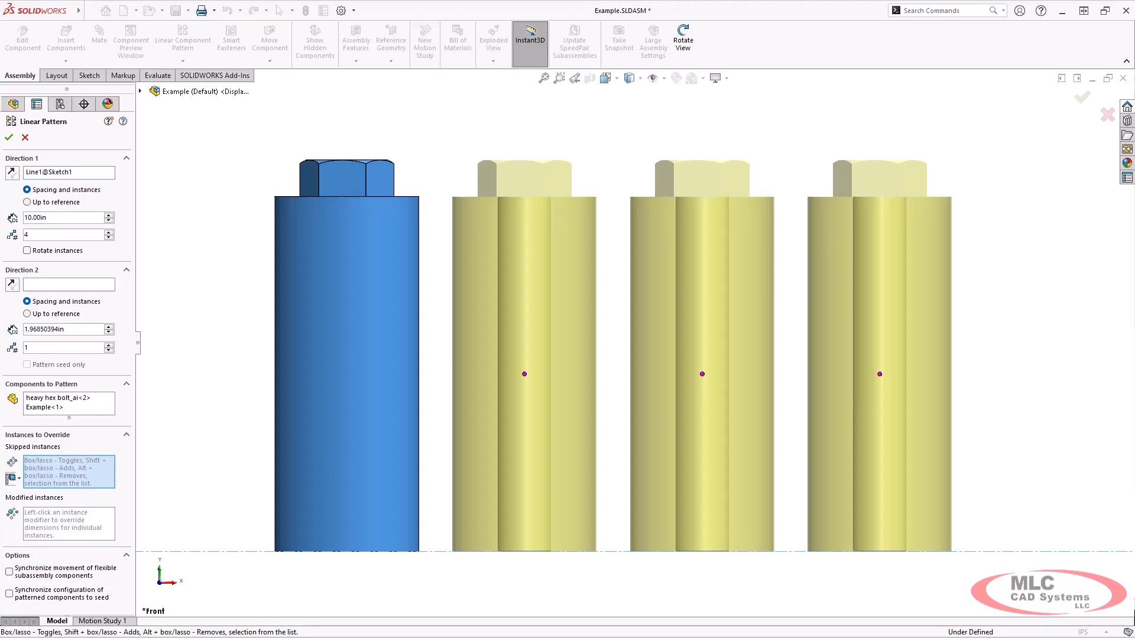
{"action": "left_click", "coordinate": [524, 374]}
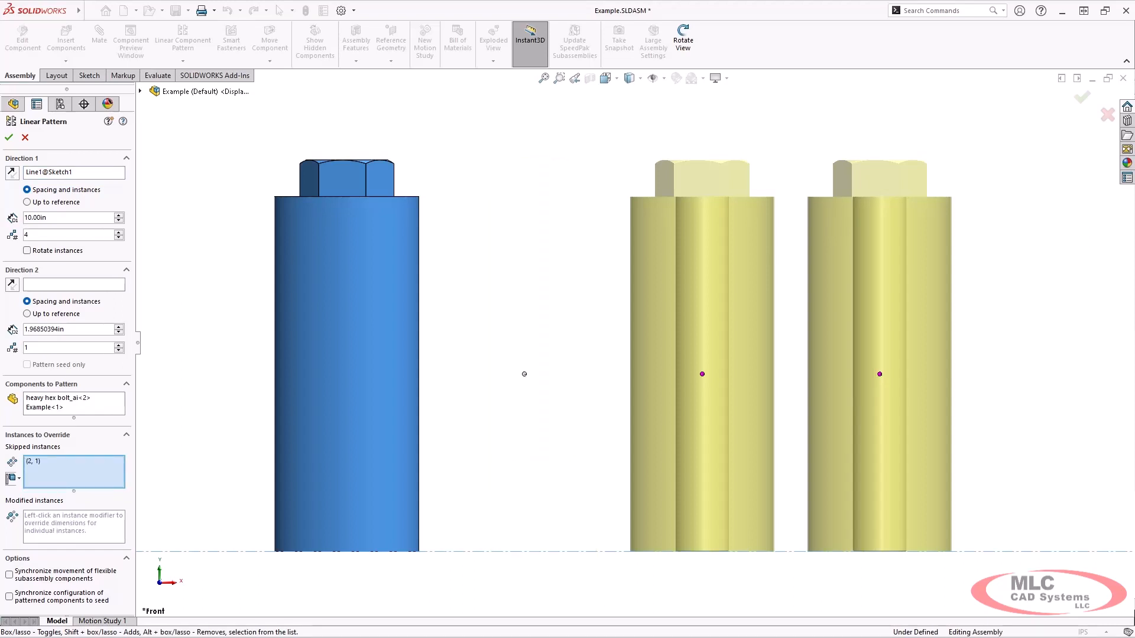
{"action": "left_click", "coordinate": [525, 374]}
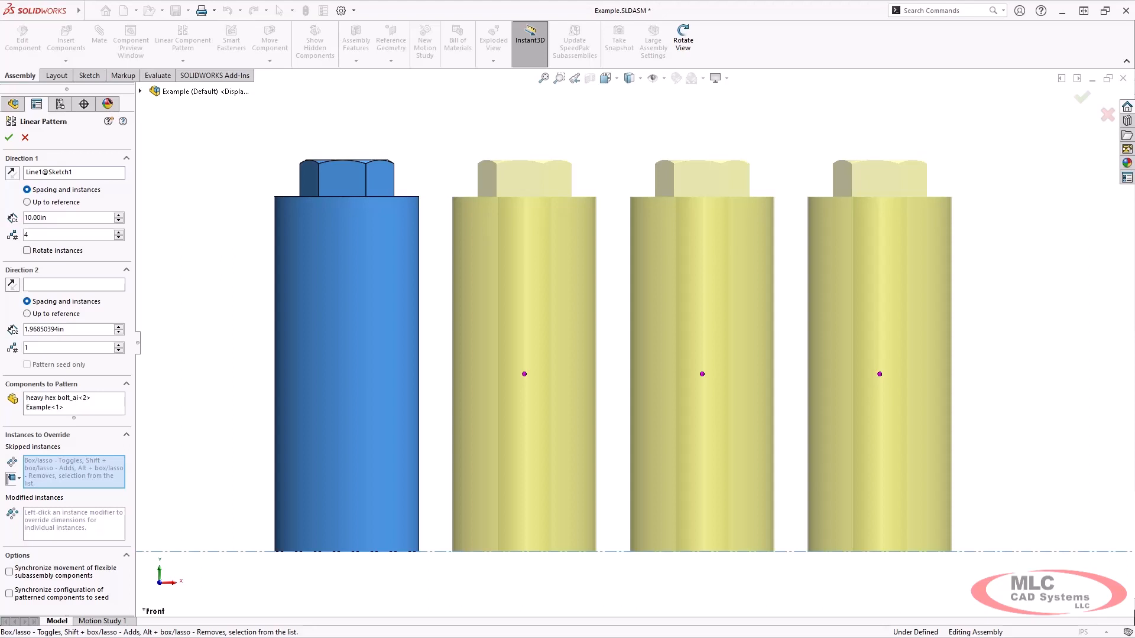
Open the second pair's instance overrides, close them unchanged, and confirm the pattern
{"action": "left_click", "coordinate": [74, 523]}
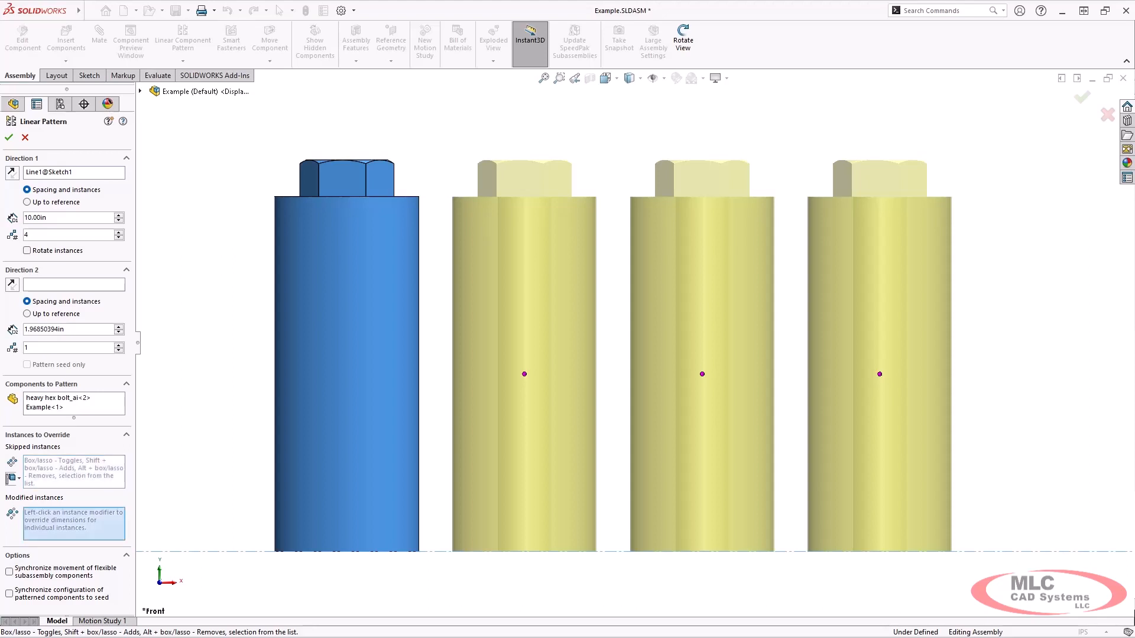
{"action": "left_click", "coordinate": [524, 374]}
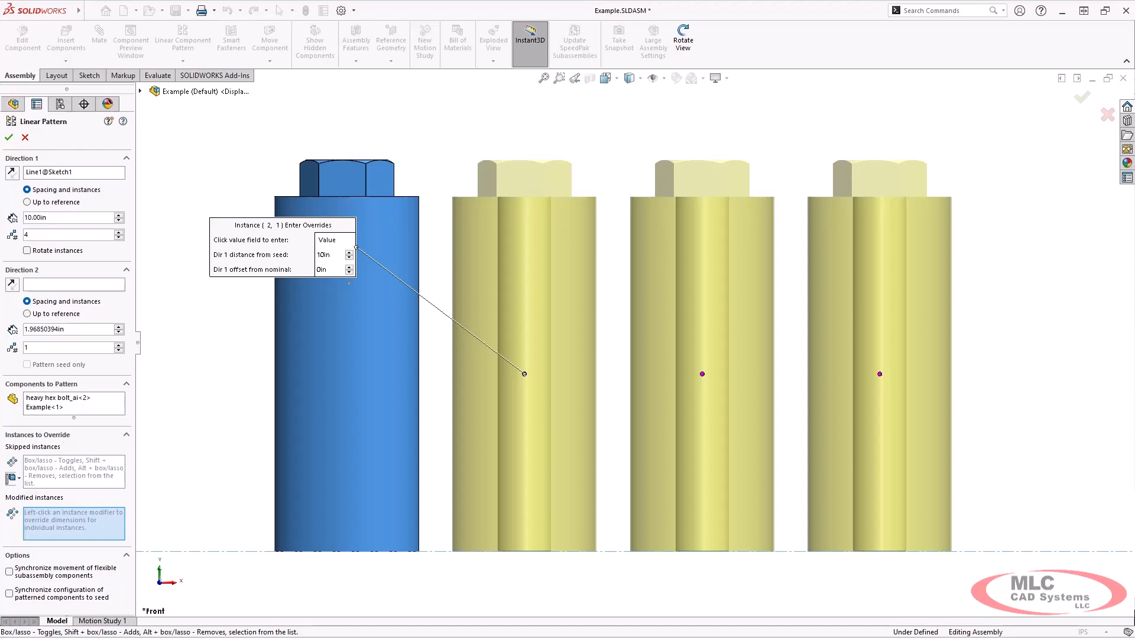
{"action": "left_click", "coordinate": [349, 284]}
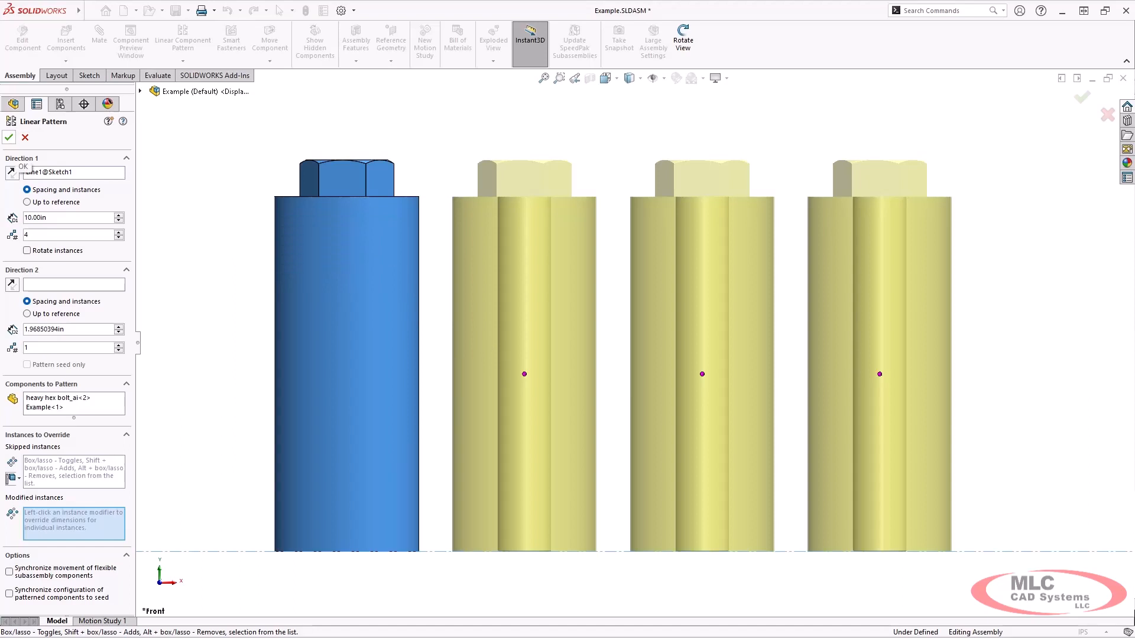
{"action": "left_click", "coordinate": [8, 138]}
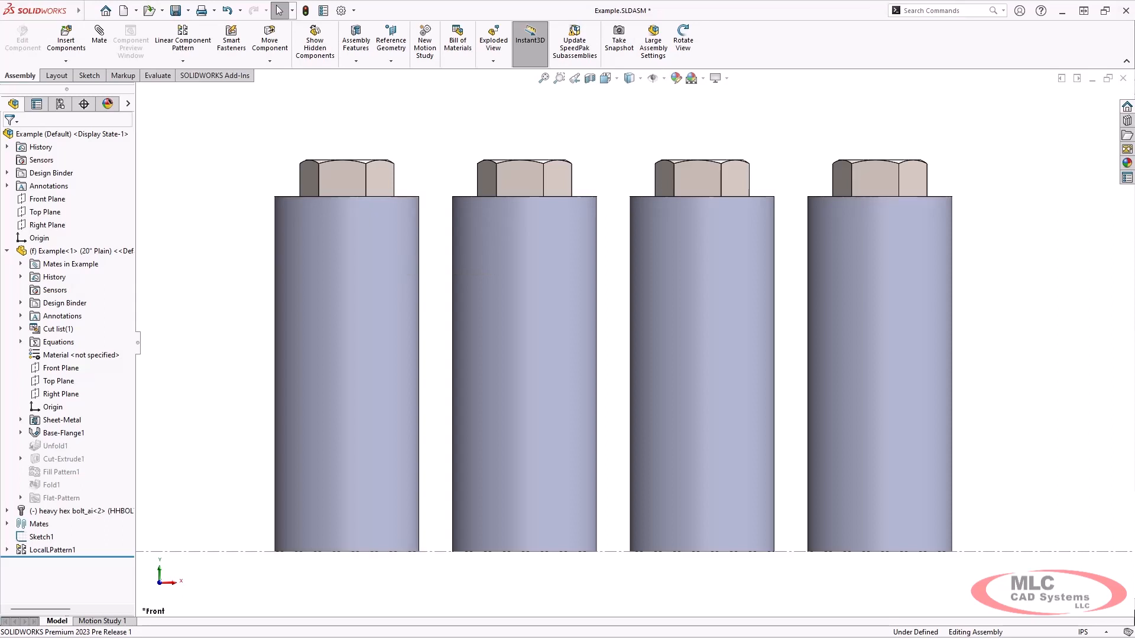
Switch the second patterned cylinder to its 10" Perforated configuration
{"action": "left_click", "coordinate": [553, 263]}
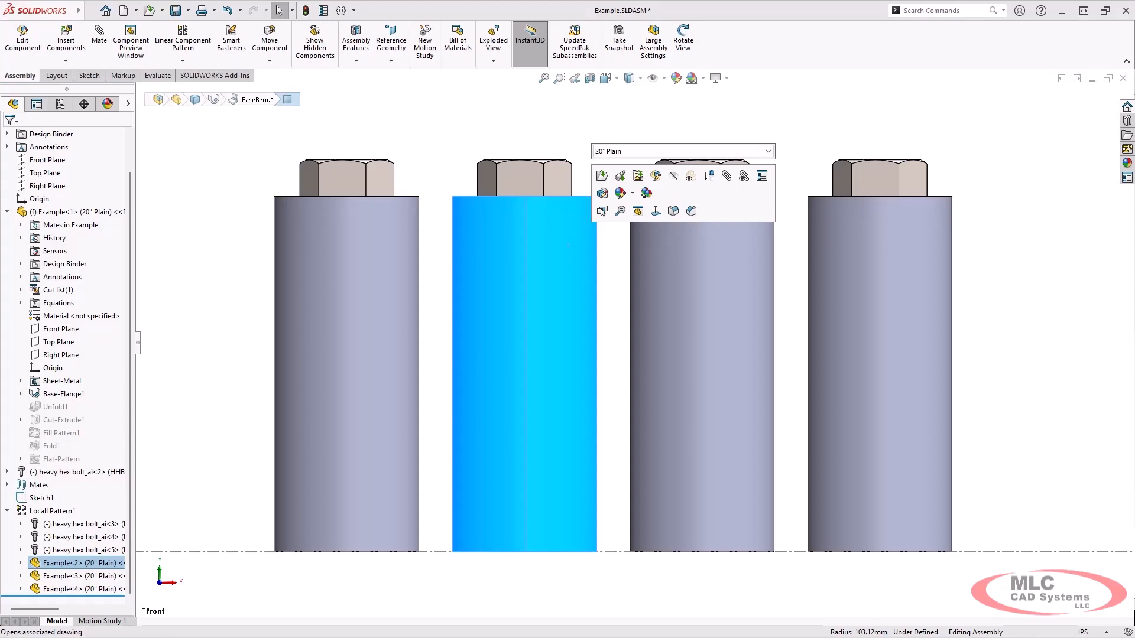
{"action": "left_click", "coordinate": [768, 152]}
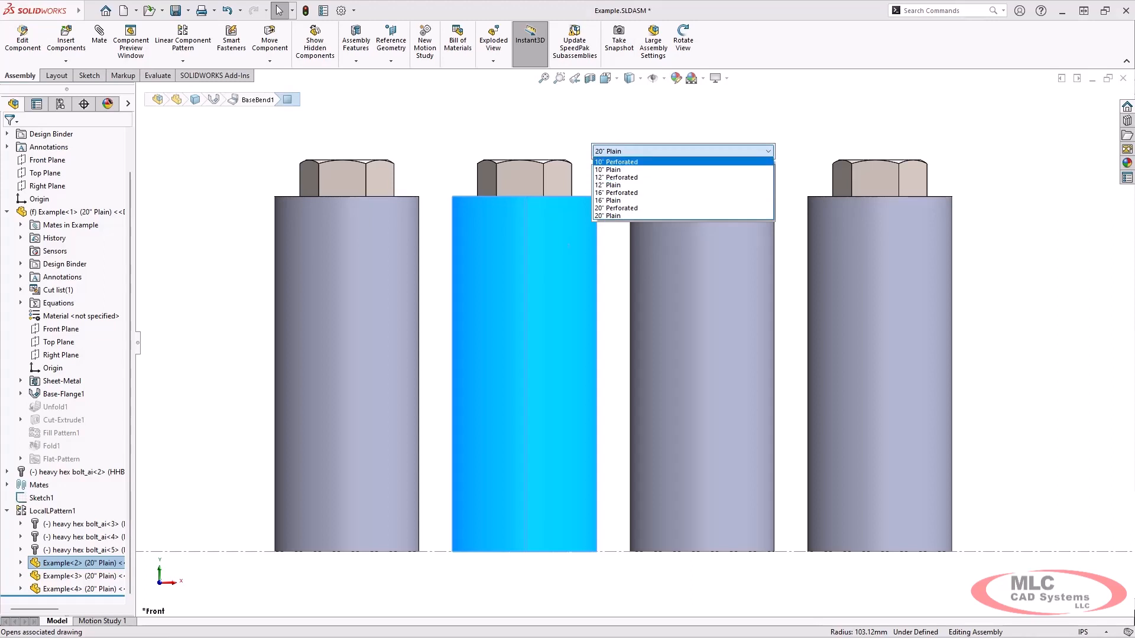
{"action": "left_click", "coordinate": [621, 162]}
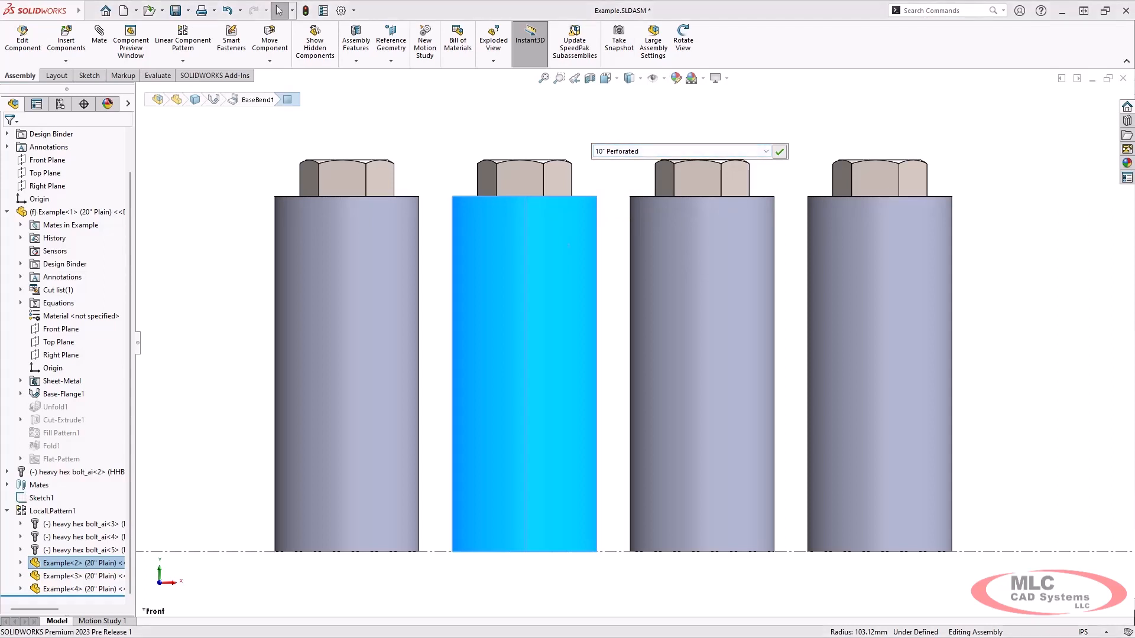
{"action": "key", "text": "Return"}
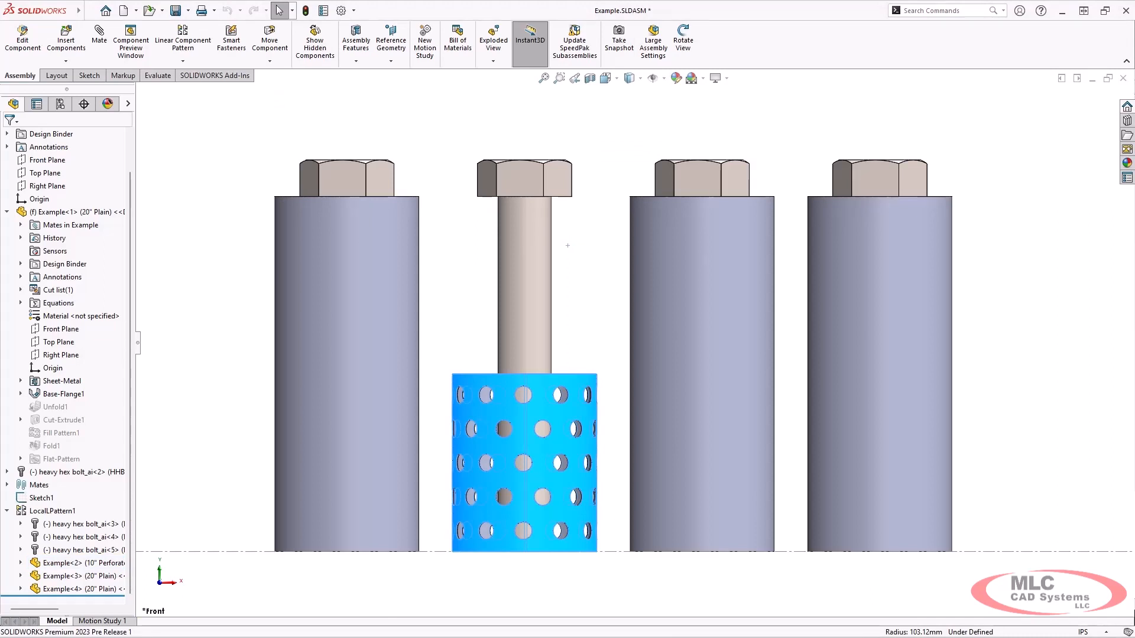
Set the third patterned cylinder's configuration to 12" Perforated
{"action": "left_click", "coordinate": [738, 223]}
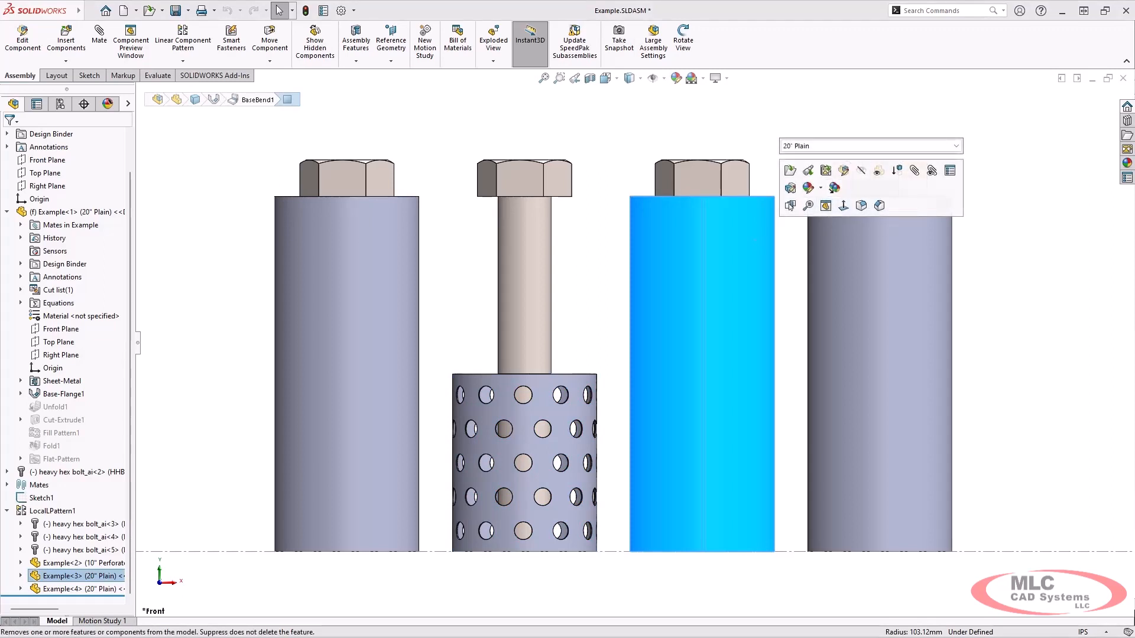
{"action": "left_click", "coordinate": [869, 145]}
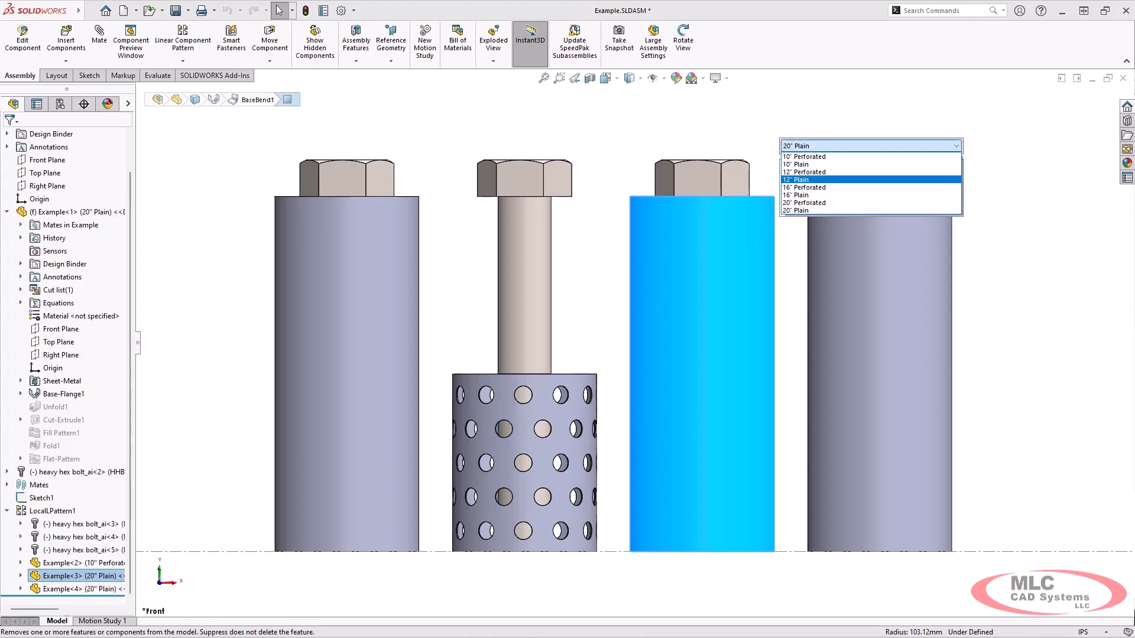
{"action": "key", "text": "Up"}
{"action": "key", "text": "Return"}
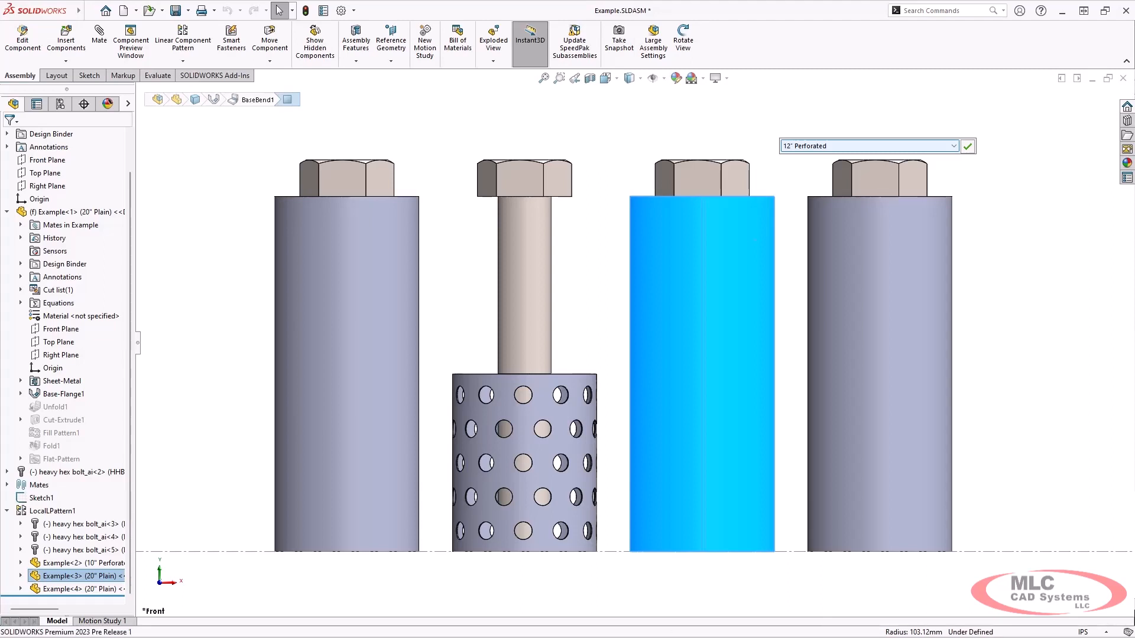
{"action": "key", "text": "Return"}
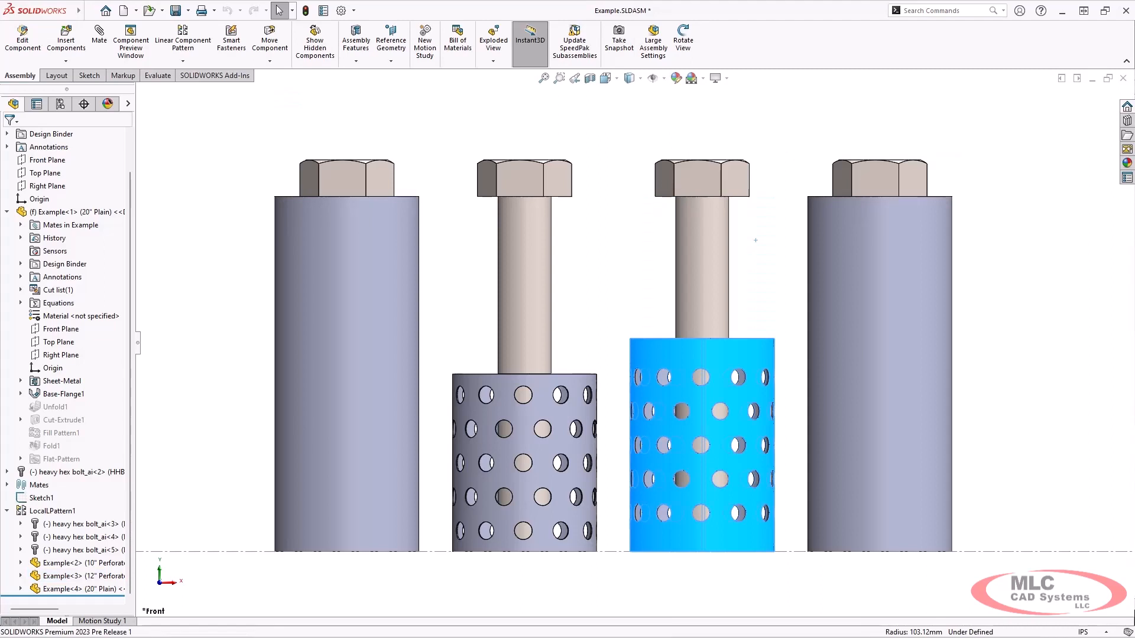
Set the fourth cylinder to 20" Perforated and collapse the first cylinder in the tree
{"action": "left_click", "coordinate": [922, 284]}
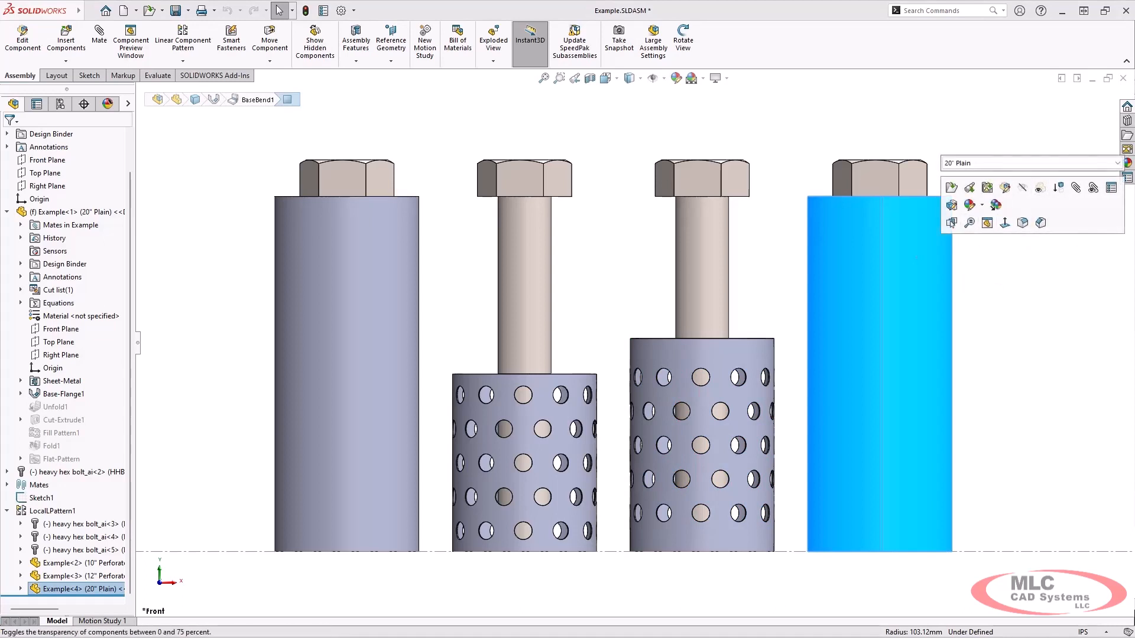
{"action": "left_click", "coordinate": [1045, 163]}
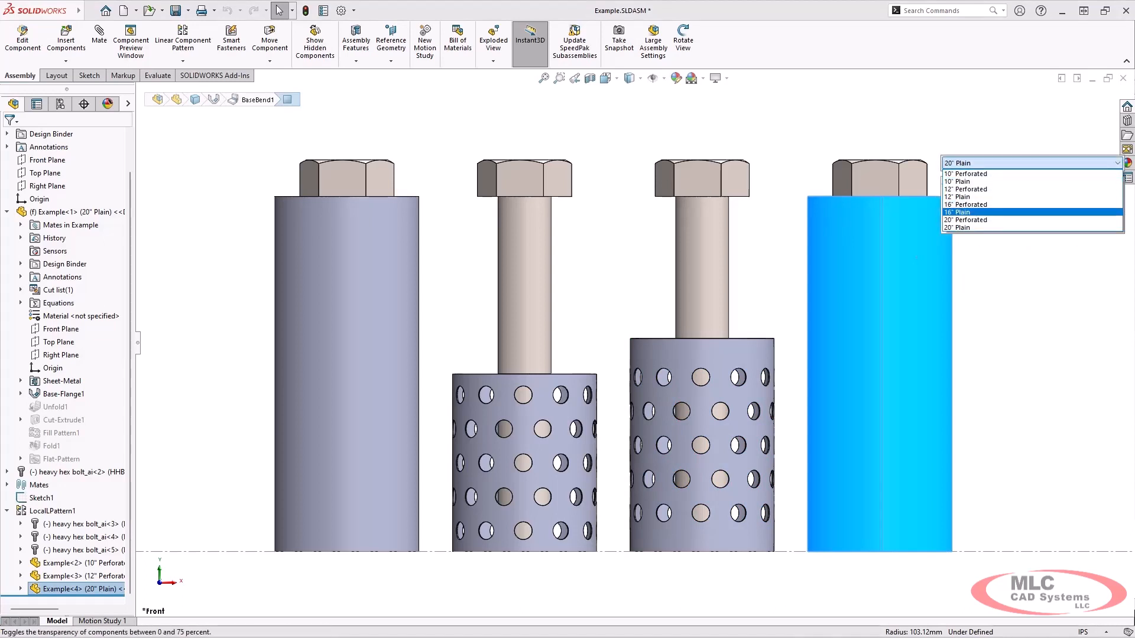
{"action": "left_click", "coordinate": [1005, 220]}
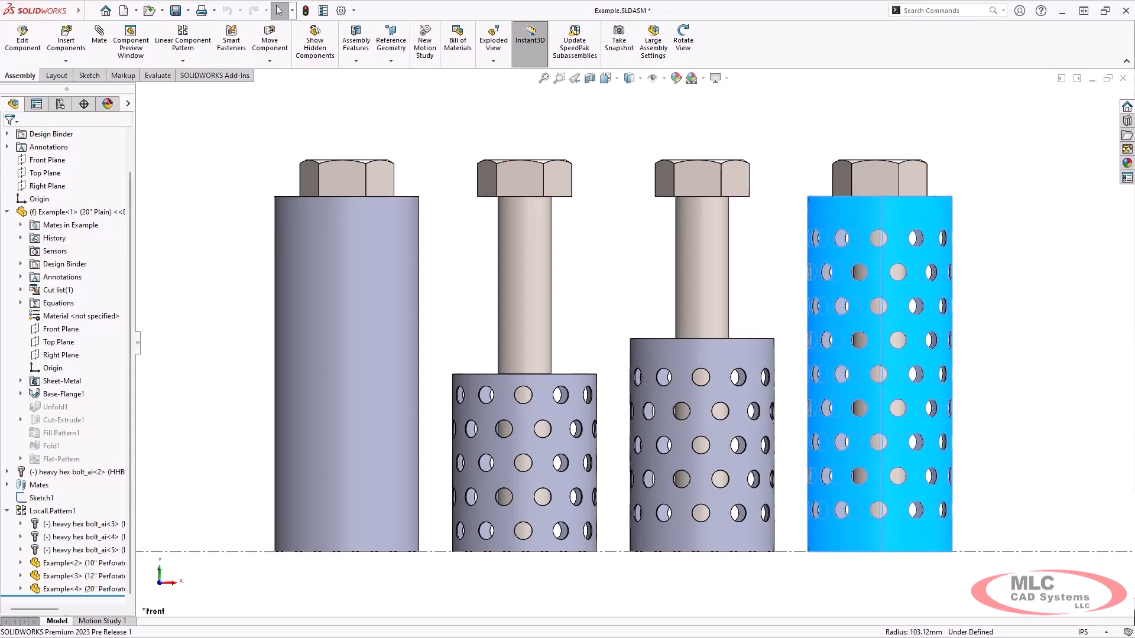
{"action": "left_click", "coordinate": [7, 212]}
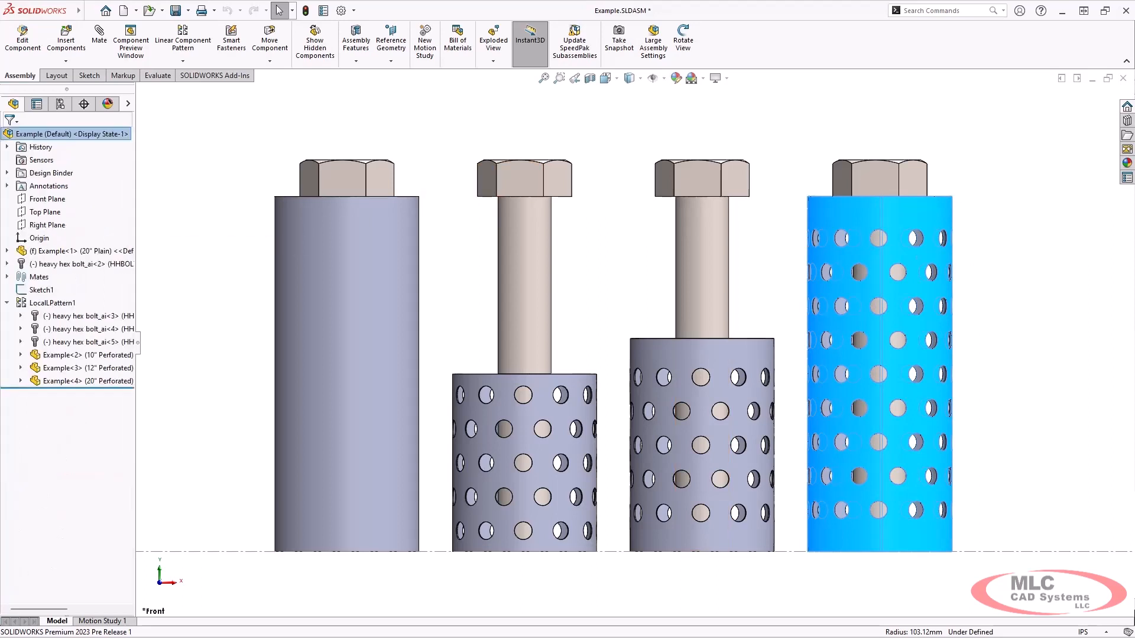
Widen the FeatureManager tree and set Example<2> to the 16" Plain configuration
{"action": "mouse_move", "coordinate": [54, 303]}
{"action": "left_click_drag", "start_coordinate": [137, 341], "coordinate": [279, 343]}
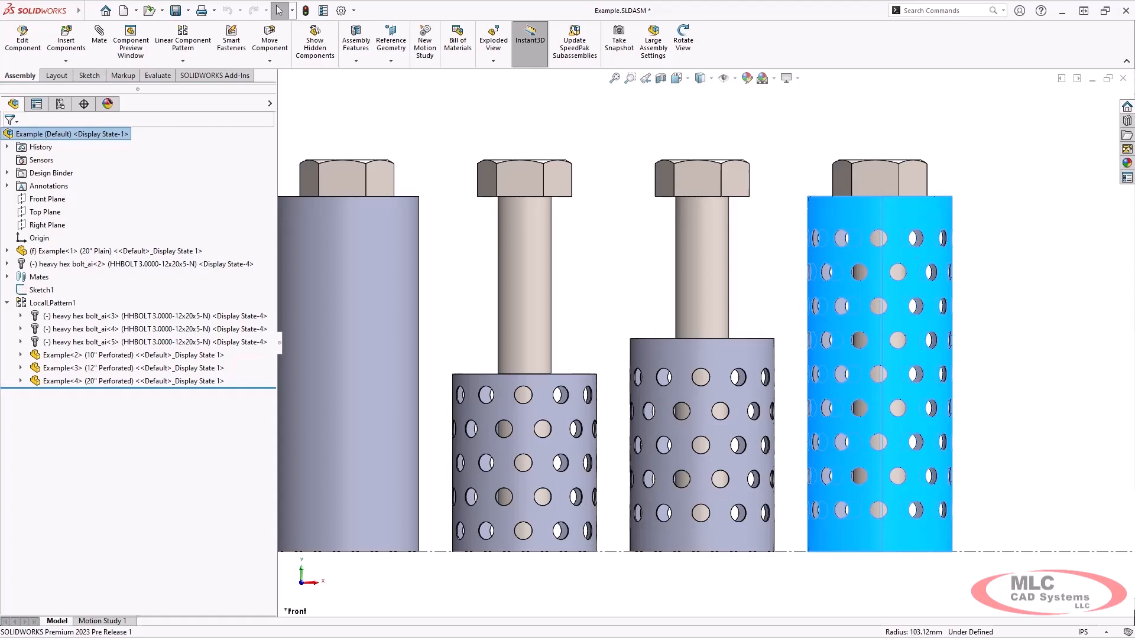
{"action": "left_click", "coordinate": [105, 355]}
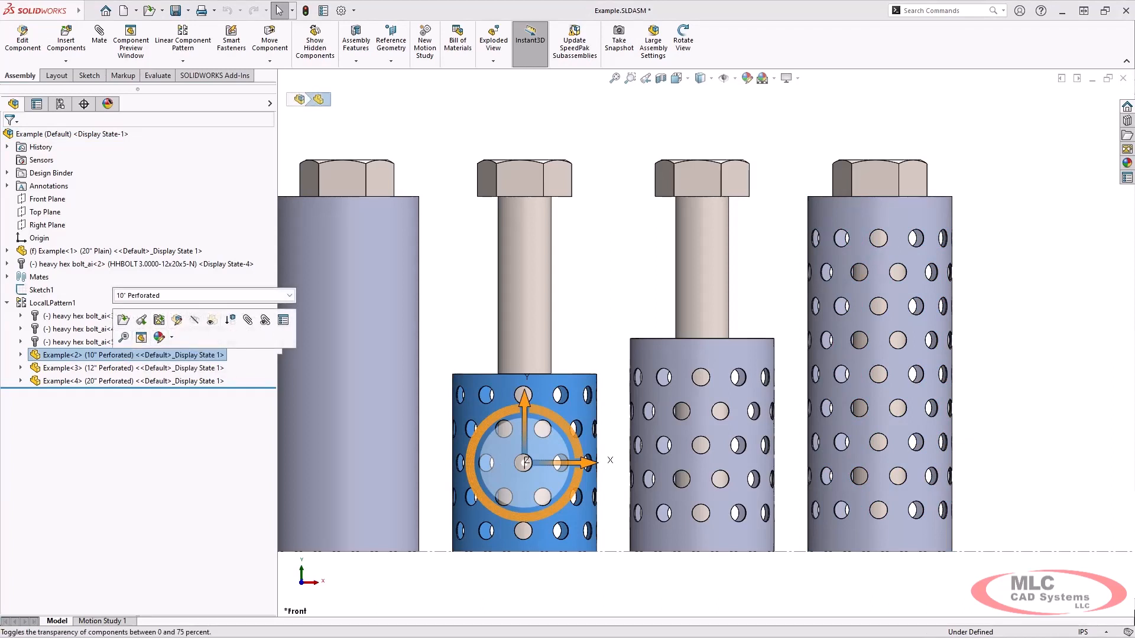
{"action": "left_click", "coordinate": [288, 296]}
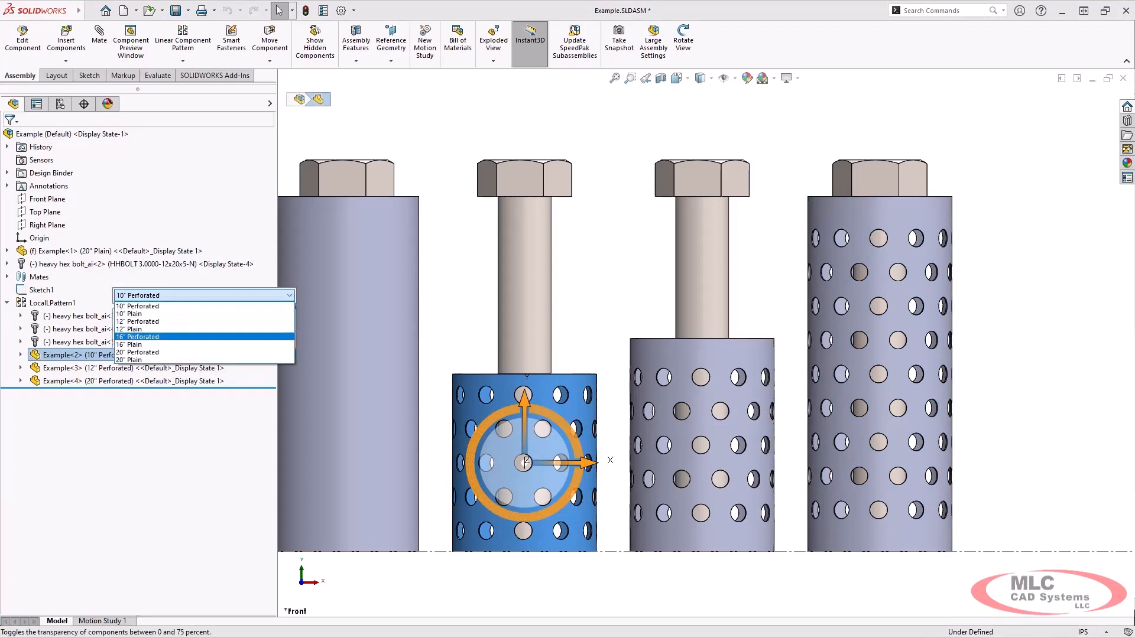
{"action": "key", "text": "Down"}
{"action": "key", "text": "Return"}
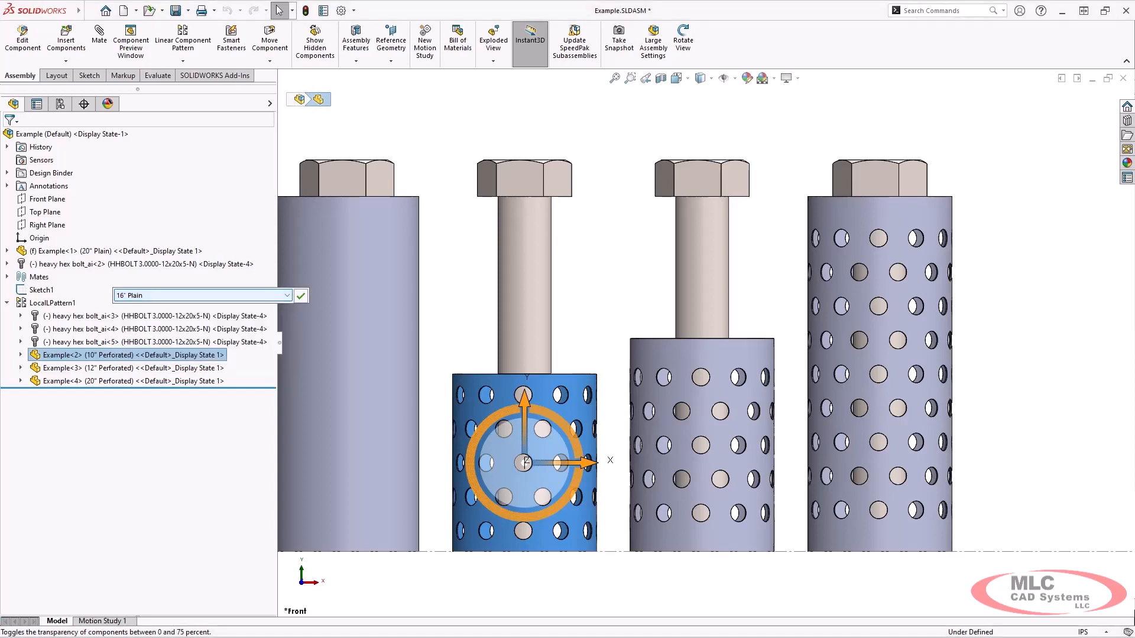
{"action": "left_click", "coordinate": [300, 296]}
{"action": "right_click", "coordinate": [143, 343]}
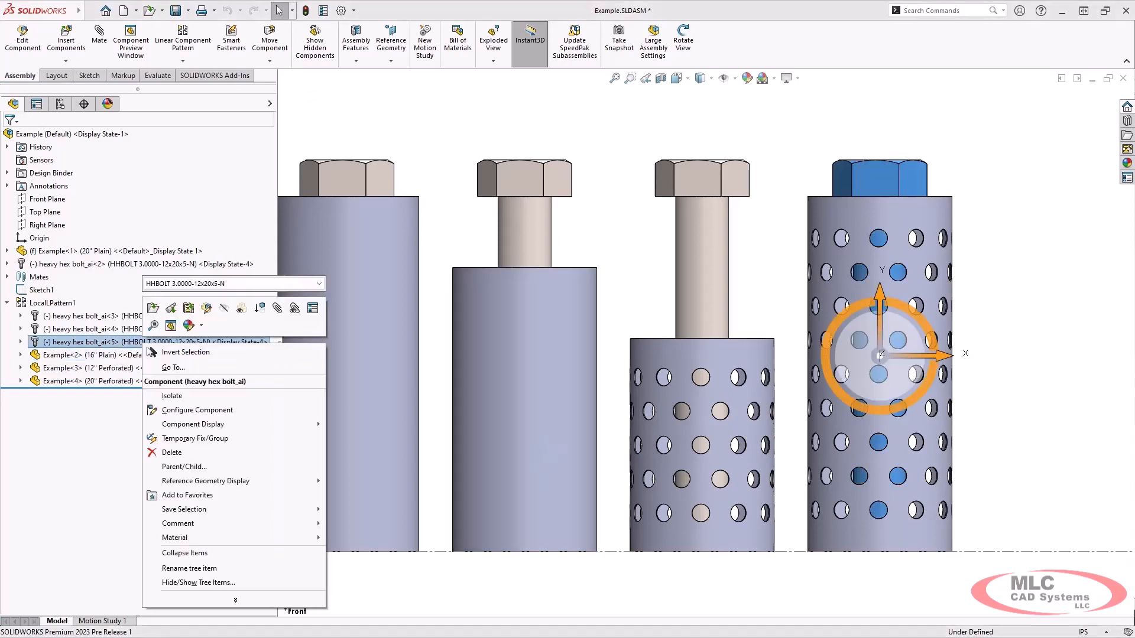
{"action": "key", "text": "Escape"}
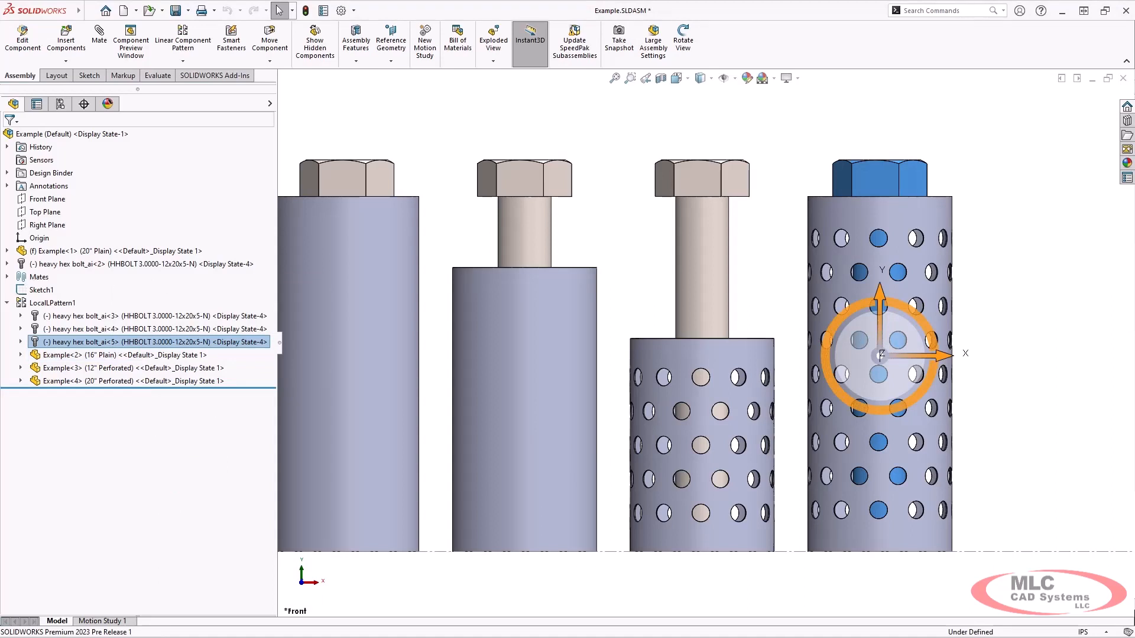
Set Example<3> to 10" Perforated, then narrow the tree back
{"action": "left_click", "coordinate": [130, 368]}
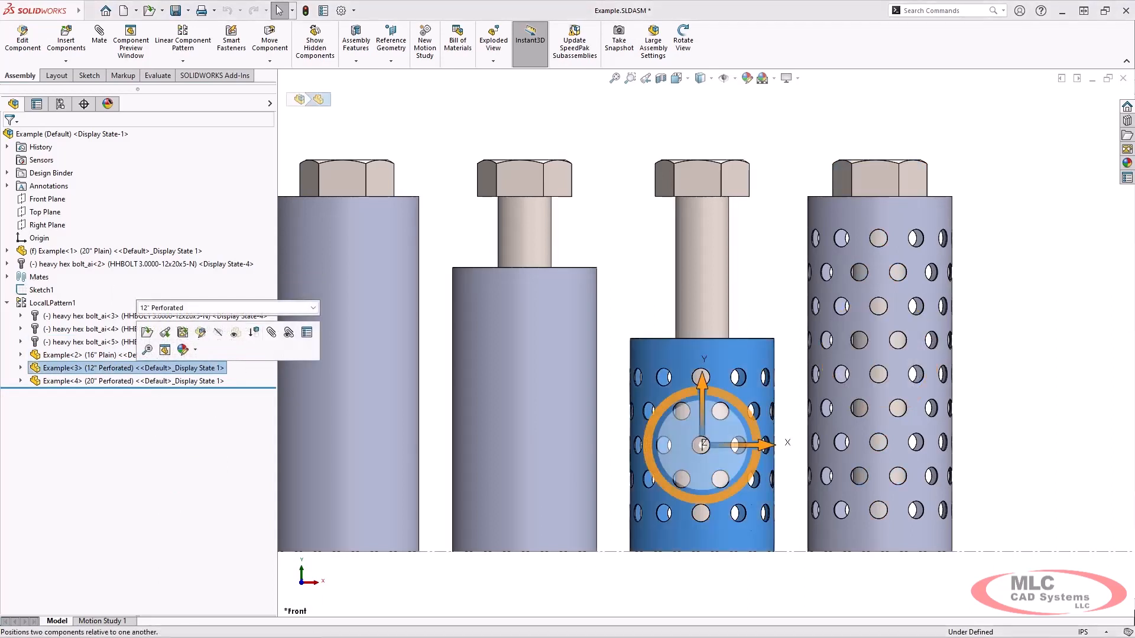
{"action": "left_click", "coordinate": [312, 308]}
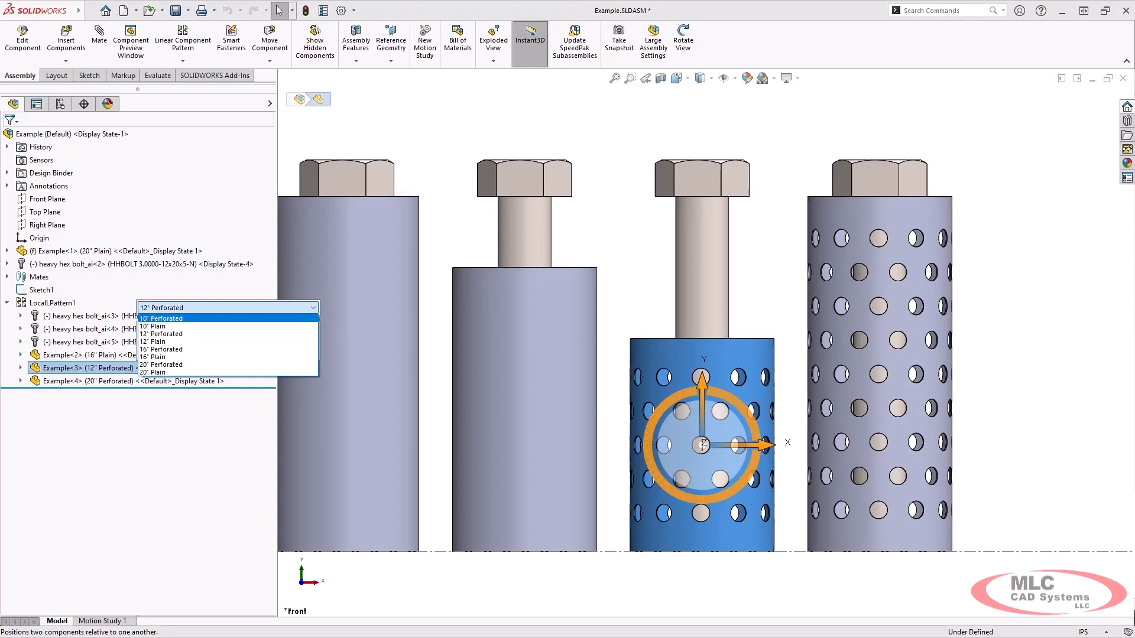
{"action": "left_click", "coordinate": [167, 318]}
{"action": "left_click", "coordinate": [324, 308]}
{"action": "right_click", "coordinate": [265, 317]}
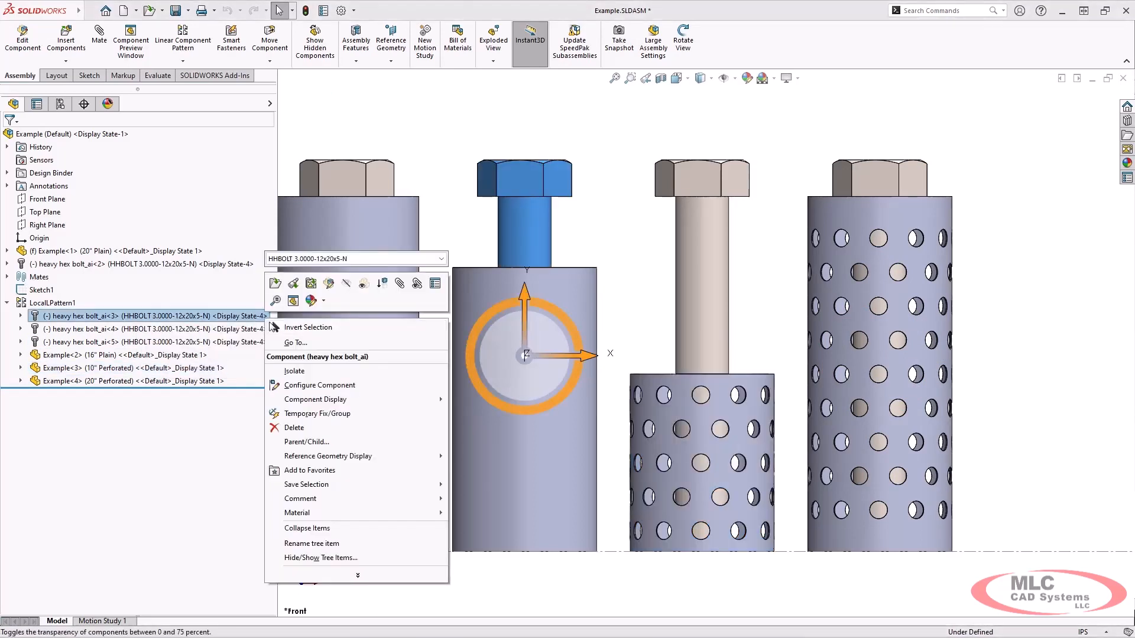
{"action": "left_click", "coordinate": [273, 327]}
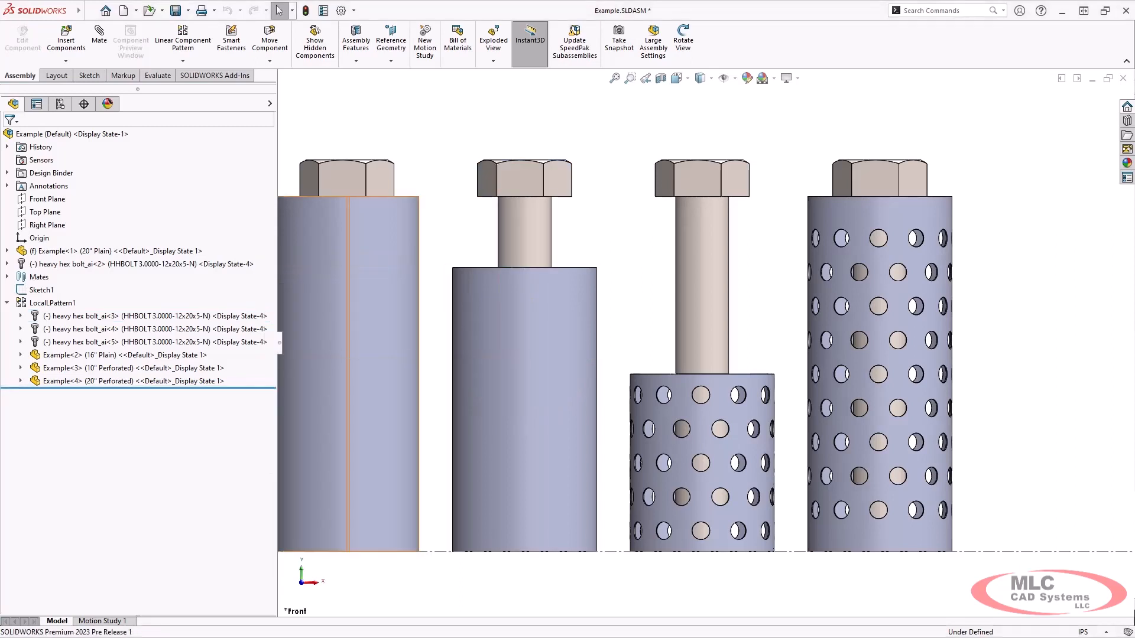
{"action": "left_click_drag", "start_coordinate": [278, 354], "coordinate": [216, 355]}
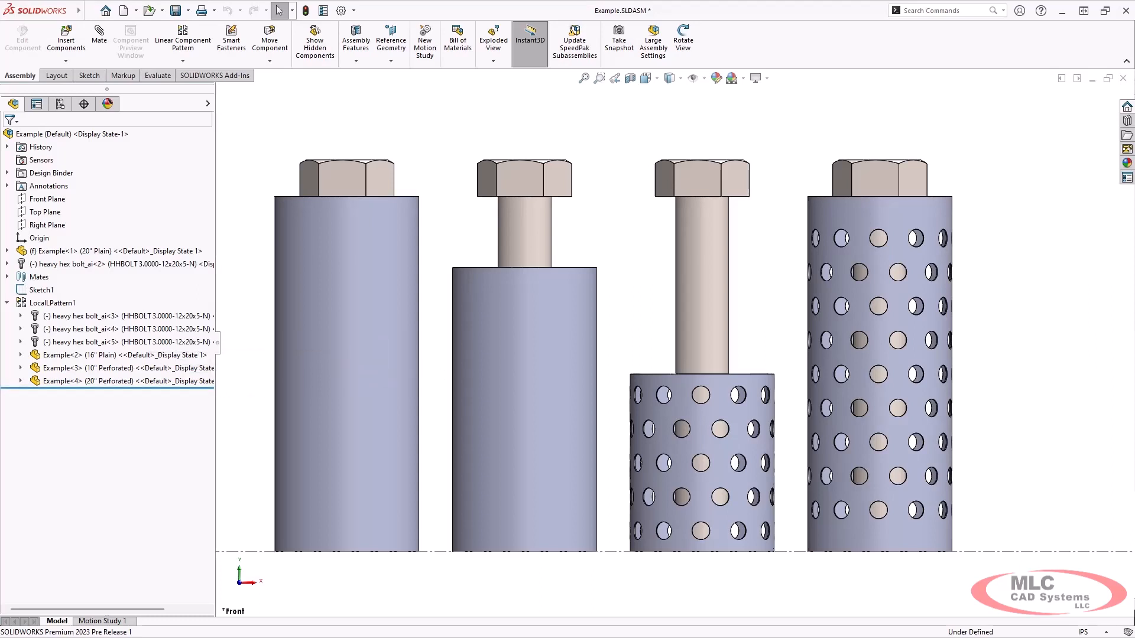
Start a sketch on the Right Plane and draw a straight slot across the cylinder
{"action": "left_click", "coordinate": [46, 225]}
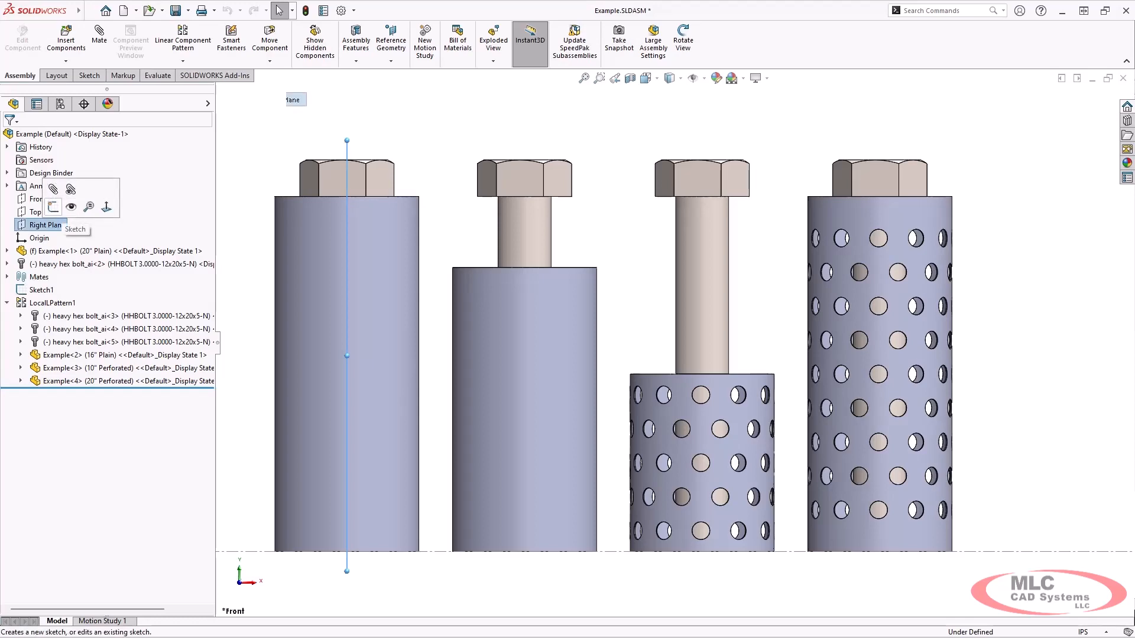
{"action": "left_click", "coordinate": [53, 206]}
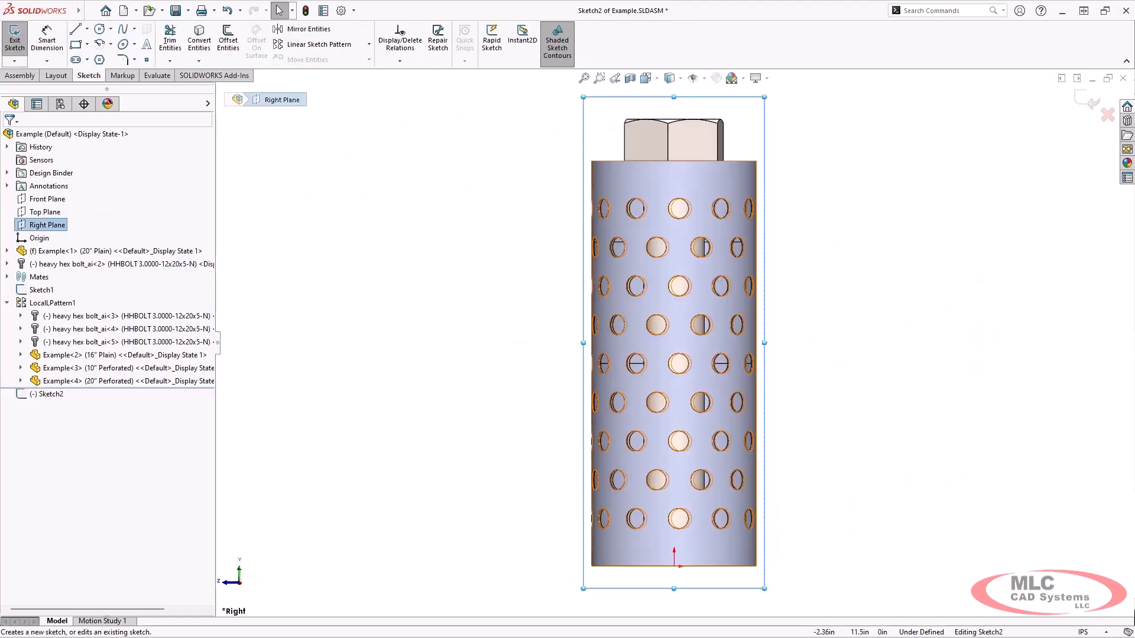
{"action": "left_click", "coordinate": [76, 59]}
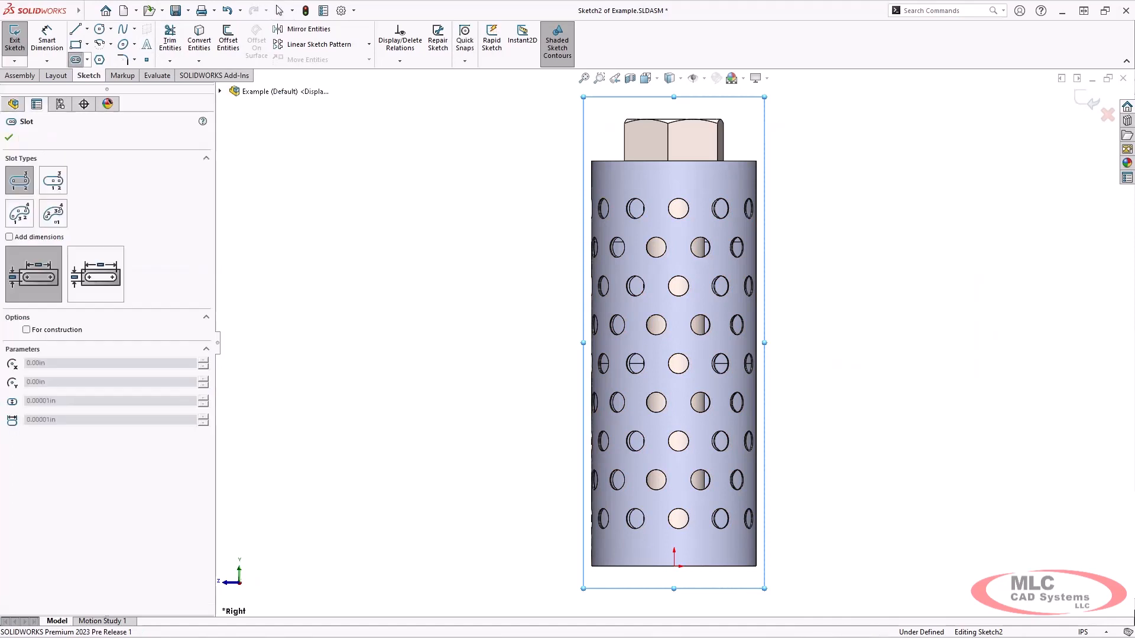
{"action": "scroll", "coordinate": [665, 322], "scroll_direction": "down", "scroll_amount": 3}
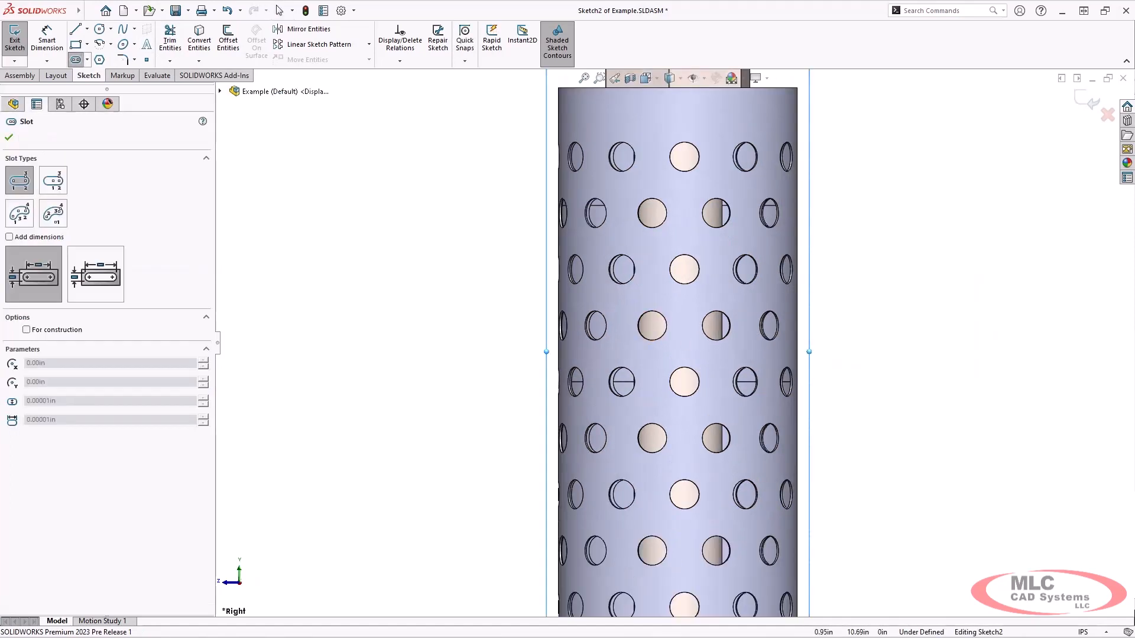
{"action": "left_click", "coordinate": [708, 355]}
{"action": "left_click", "coordinate": [757, 355]}
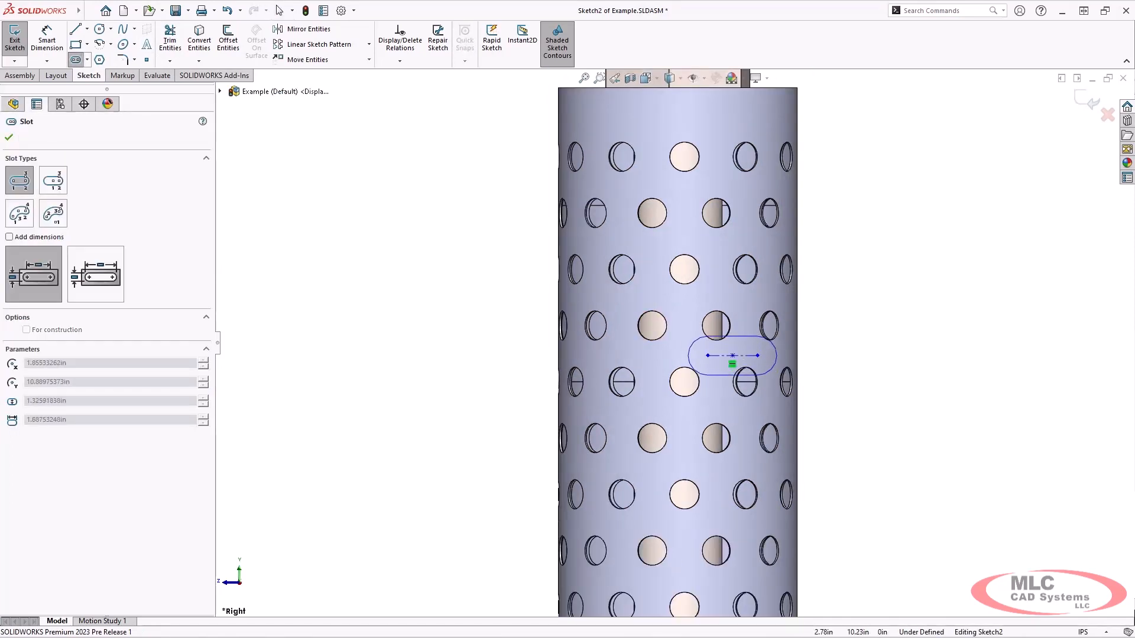
{"action": "left_click", "coordinate": [733, 382]}
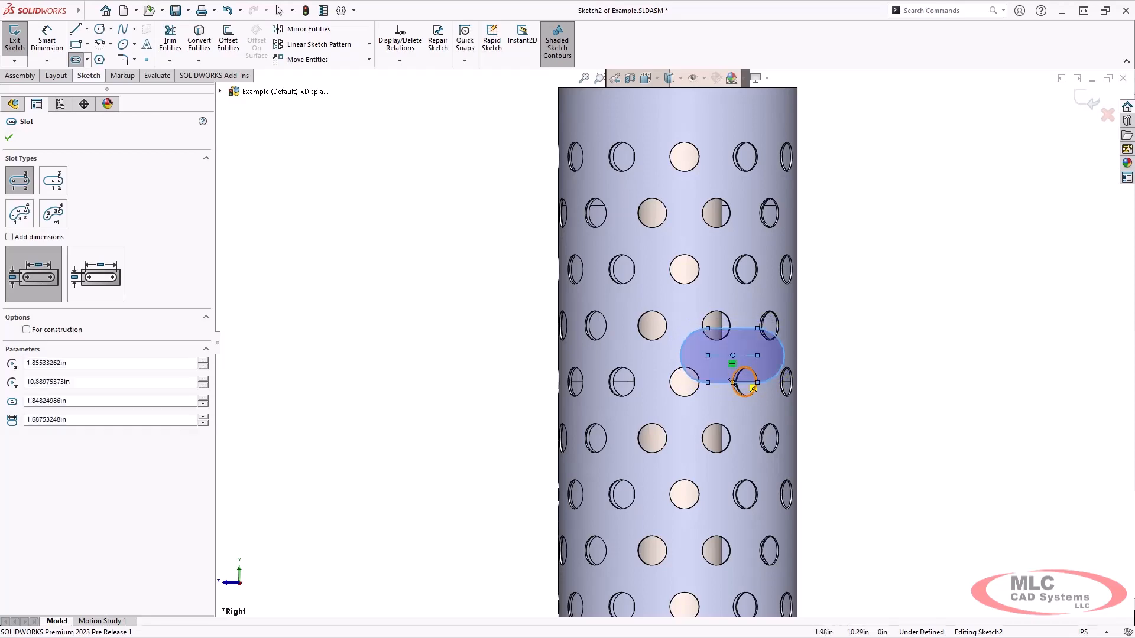
{"action": "key", "text": "Escape"}
Stretch the slot's end leftward to about 2.31in long by 1.848in wide
{"action": "left_click_drag", "start_coordinate": [707, 356], "coordinate": [688, 356]}
{"action": "scroll", "coordinate": [763, 361], "scroll_direction": "down", "scroll_amount": 2}
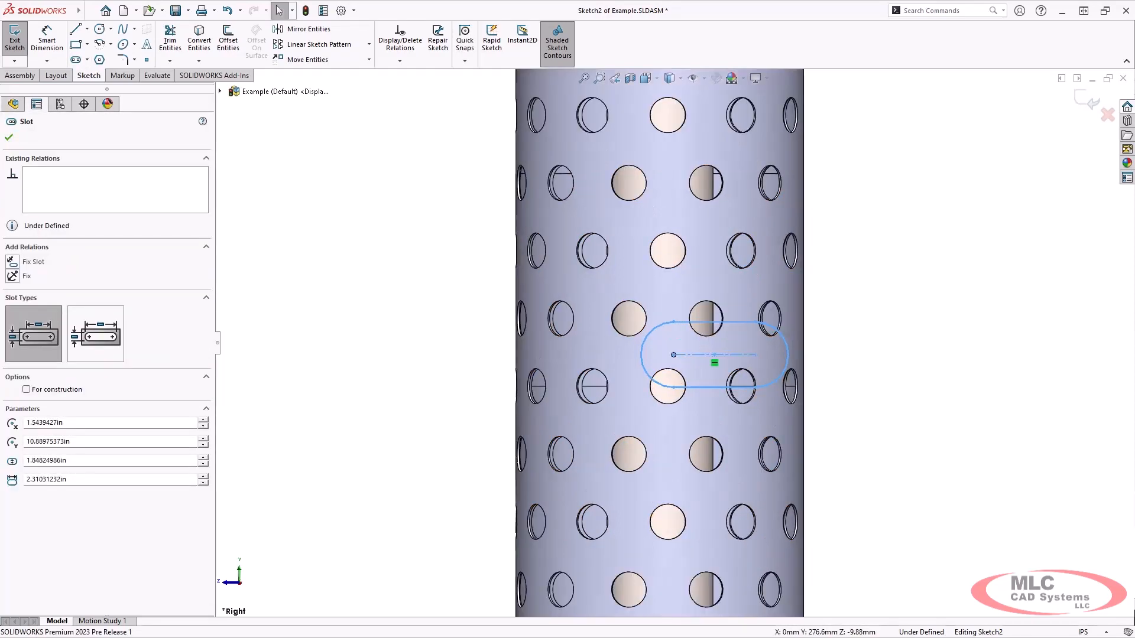
{"action": "scroll", "coordinate": [715, 358], "scroll_direction": "down", "scroll_amount": 3}
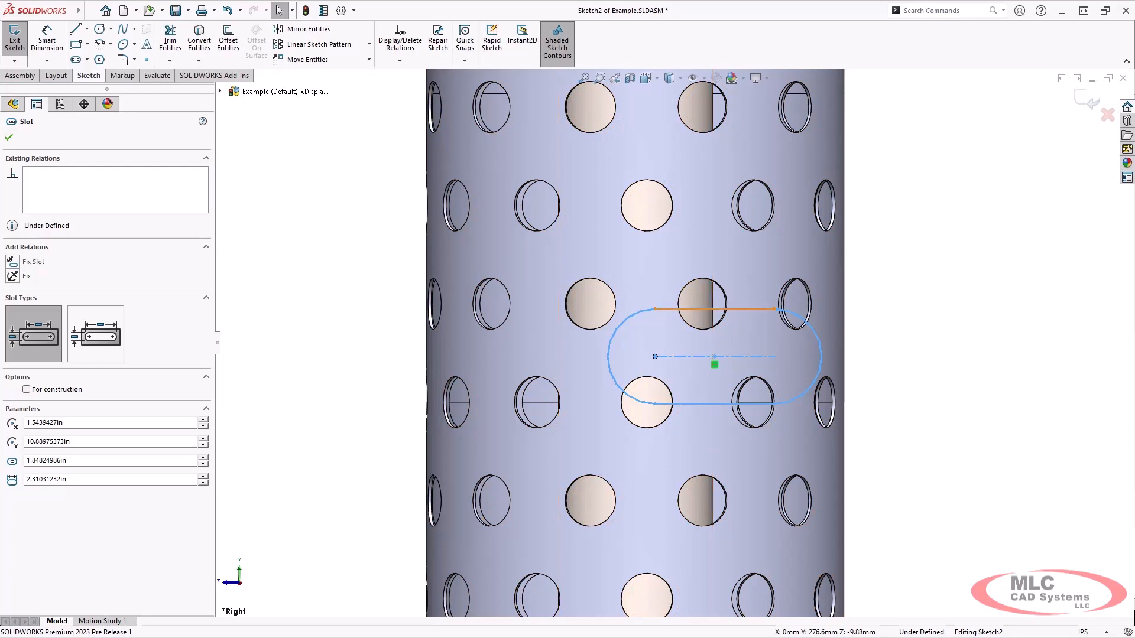
{"action": "scroll", "coordinate": [674, 343], "scroll_direction": "up", "scroll_amount": 3}
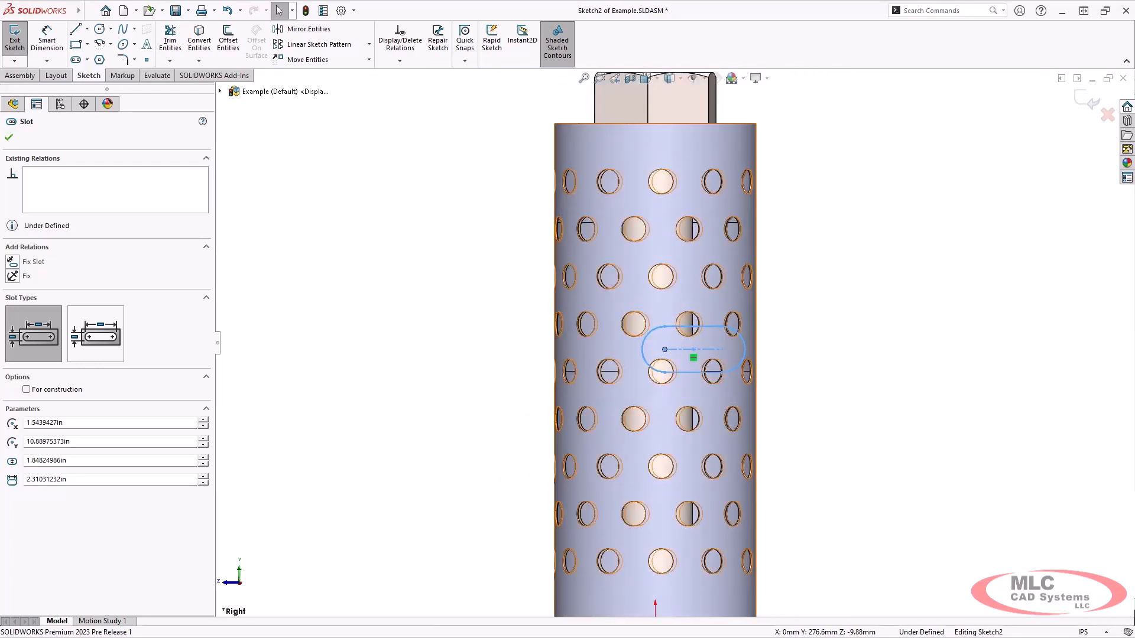
{"action": "left_click", "coordinate": [19, 75]}
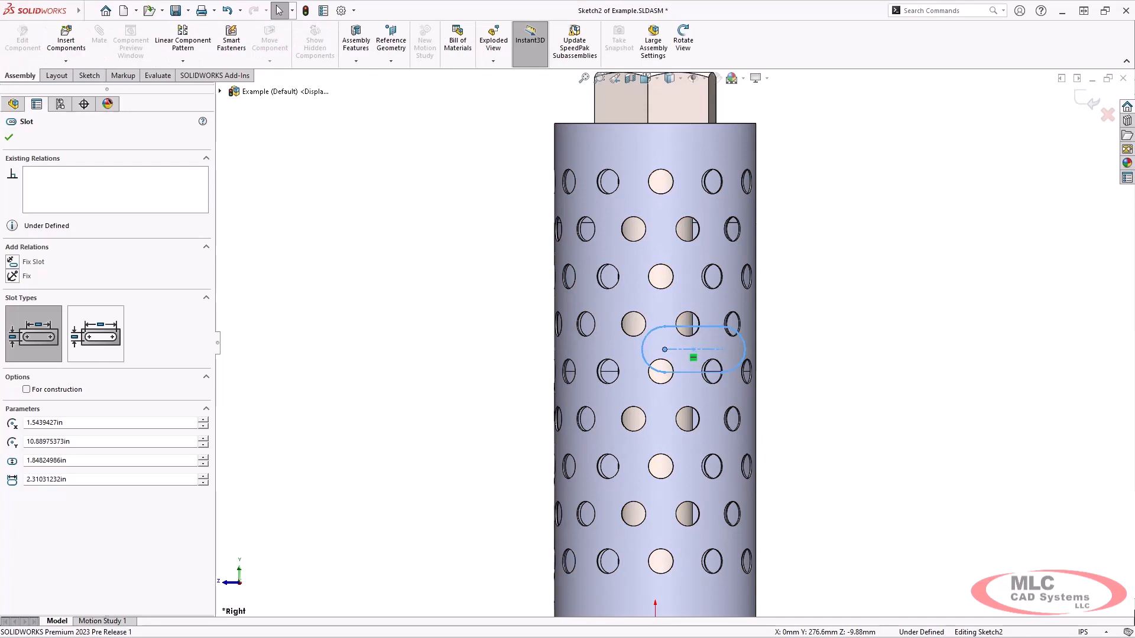
Start an assembly Extruded Cut from the slot sketch with Through All - Both end condition
{"action": "left_click", "coordinate": [356, 47]}
{"action": "left_click", "coordinate": [380, 75]}
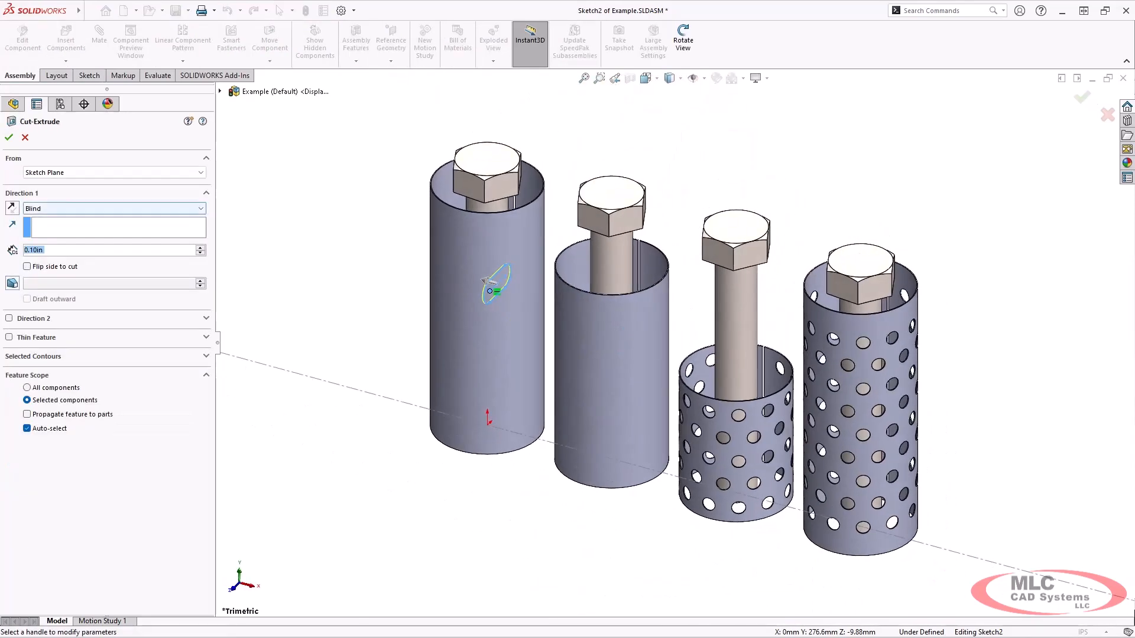
{"action": "left_click", "coordinate": [112, 208]}
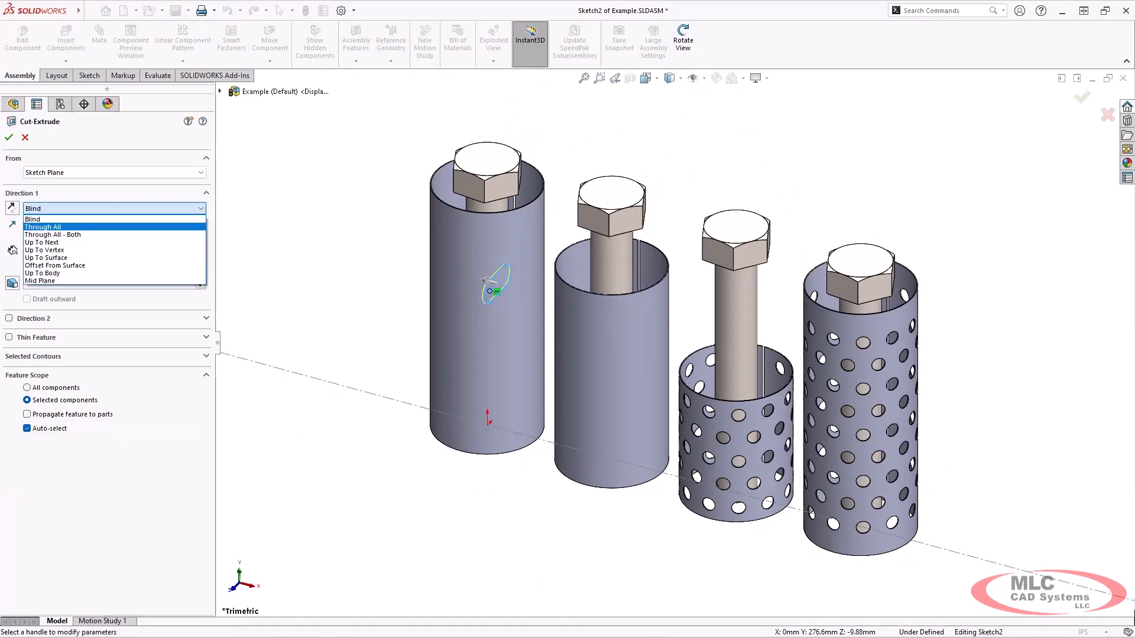
{"action": "left_click", "coordinate": [53, 234]}
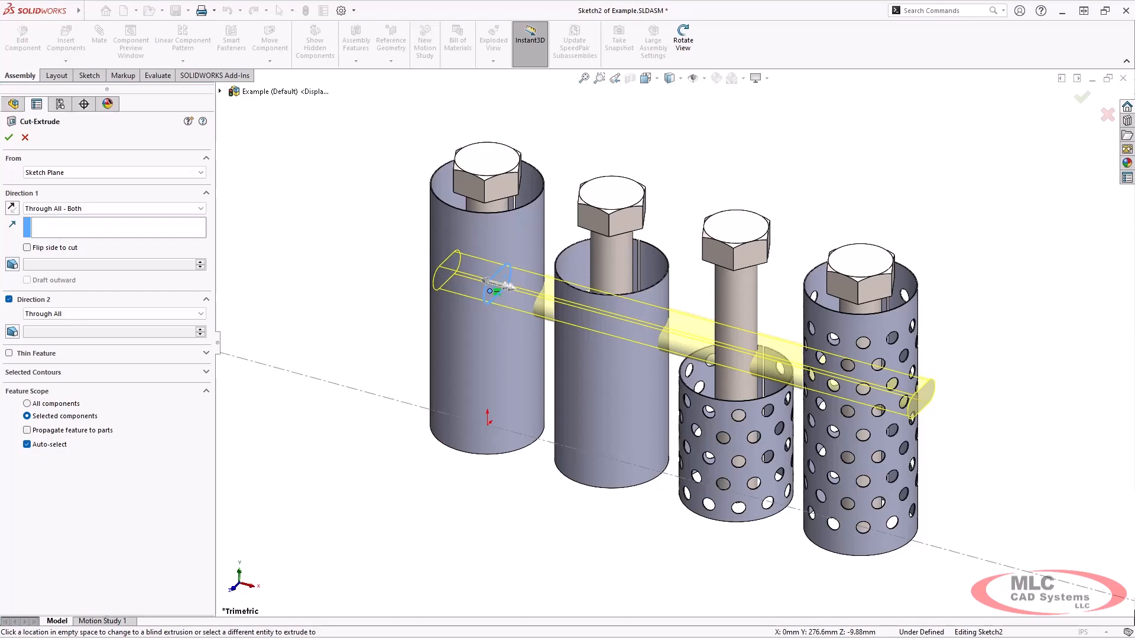
Enable Propagate feature to parts and accept the slot cut as Cut-Extrude1
{"action": "left_click", "coordinate": [27, 430]}
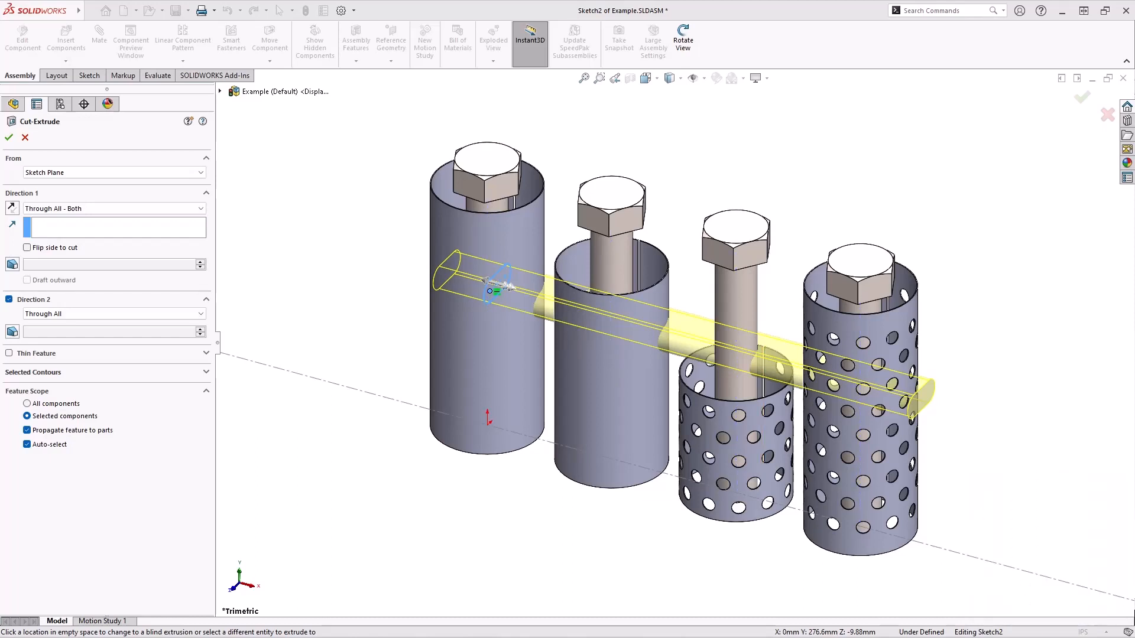
{"action": "left_click", "coordinate": [9, 137]}
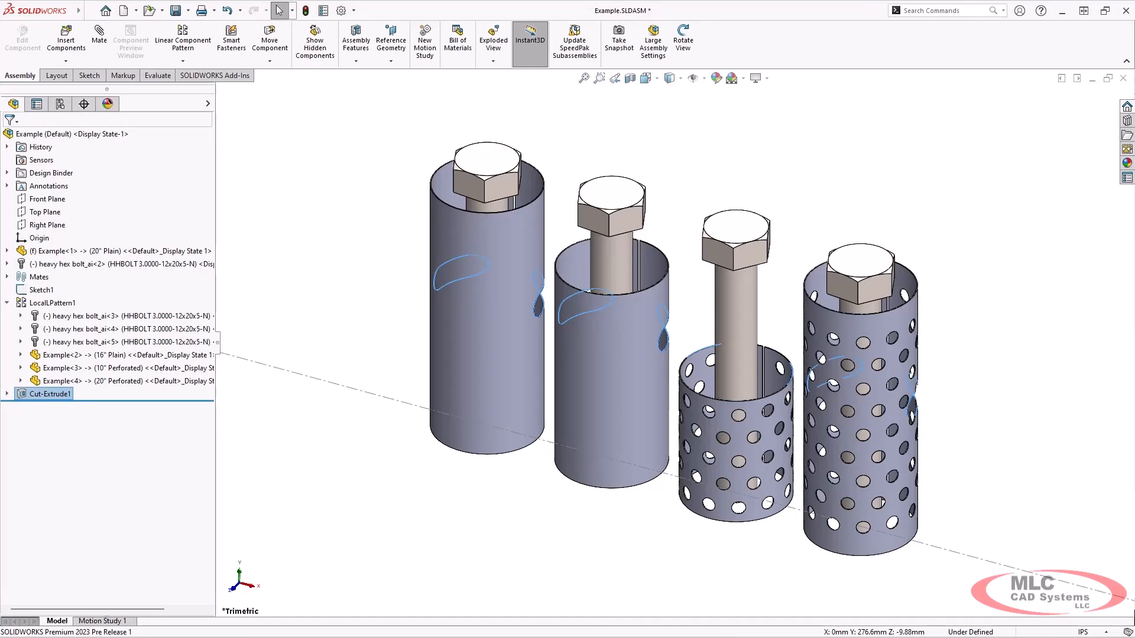
Orbit and zoom to inspect the slot cut, then select Cut-Extrude1 in the tree
{"action": "middle_click_drag", "start_coordinate": [614, 366], "coordinate": [812, 331]}
{"action": "scroll", "coordinate": [591, 321], "scroll_direction": "down", "scroll_amount": 5}
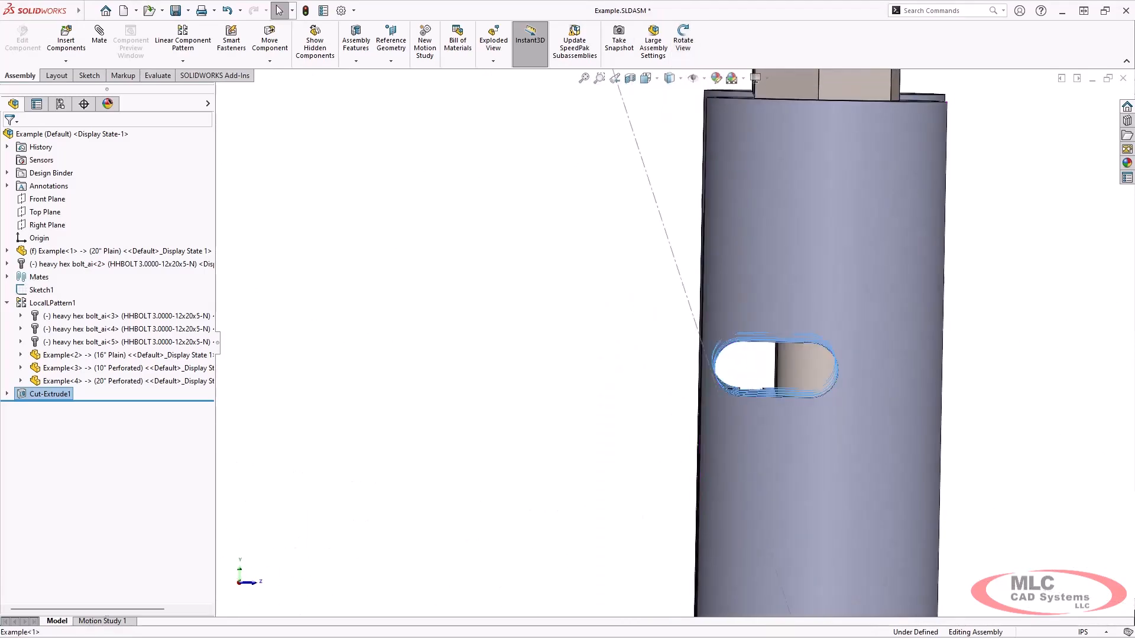
{"action": "scroll", "coordinate": [787, 382], "scroll_direction": "down", "scroll_amount": 5}
{"action": "mouse_move", "coordinate": [786, 381]}
{"action": "middle_mouse_down"}
{"action": "mouse_move", "coordinate": [772, 370]}
{"action": "mouse_move", "coordinate": [798, 379]}
{"action": "middle_mouse_up"}
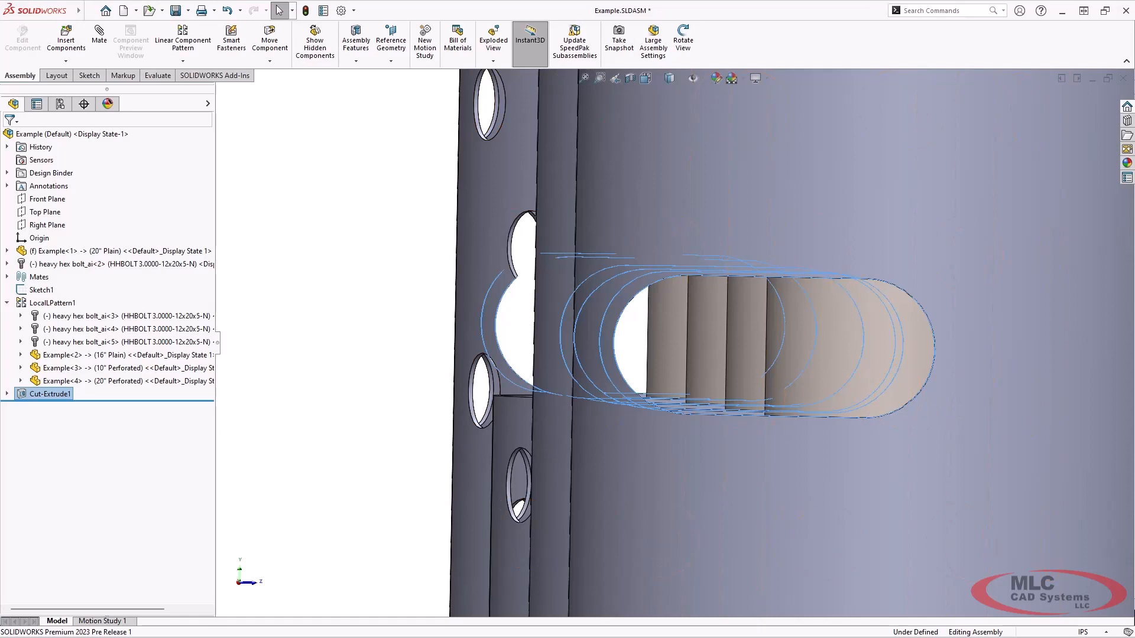
{"action": "key", "text": "Escape"}
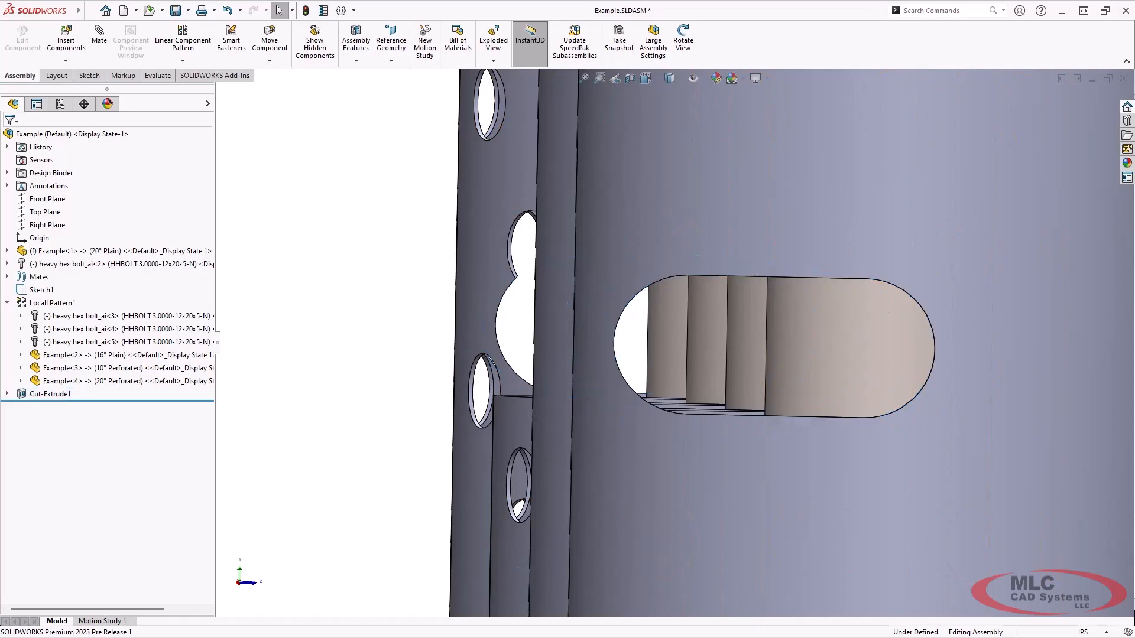
{"action": "left_click", "coordinate": [47, 394]}
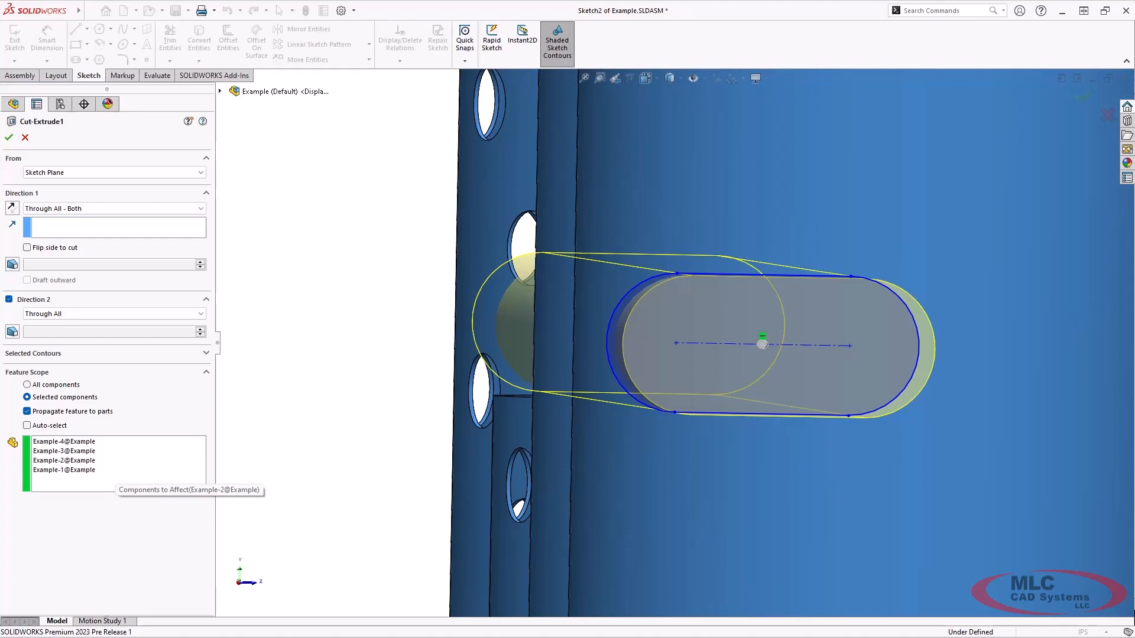
Check Example-2 in Cut-Extrude1's Components to Affect list
{"action": "left_click", "coordinate": [114, 462]}
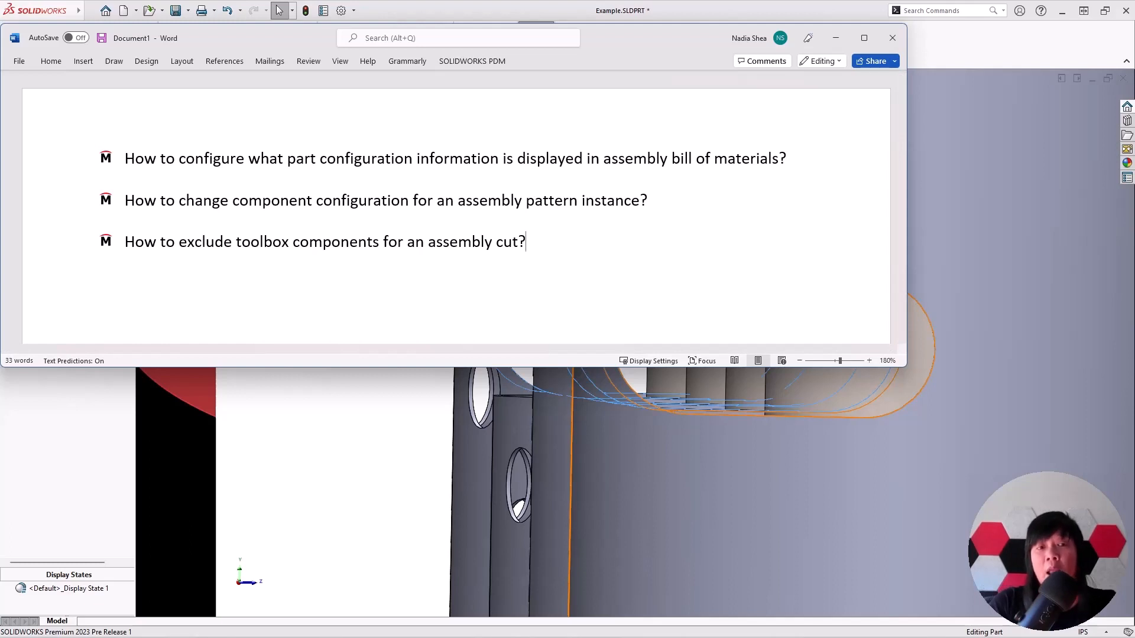
Add two bullets: the support phone number with extension 2, and the support e-mail address
{"action": "key", "text": "Return"}
{"action": "key", "text": "Return"}
{"action": "key", "text": "ctrl+z"}
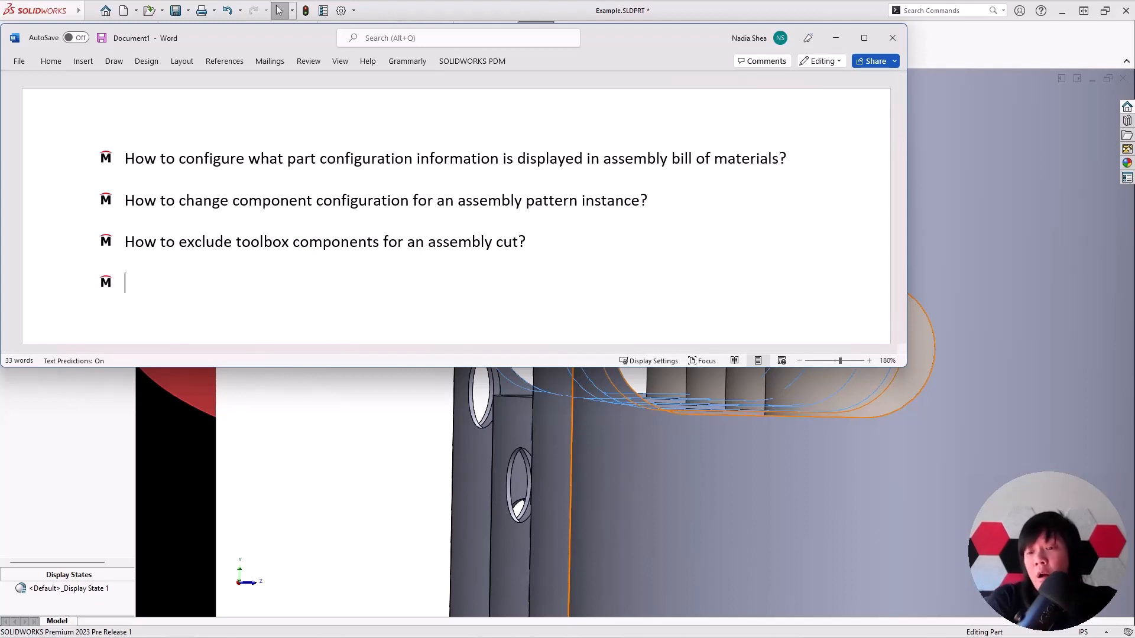
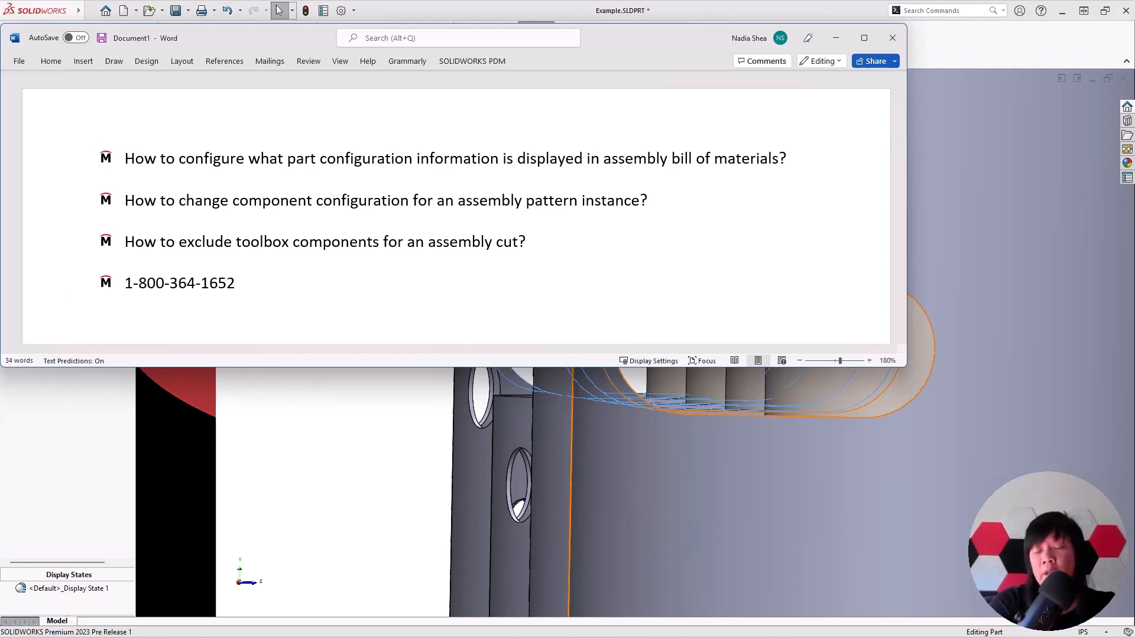
{"action": "type", "text": " x2"}
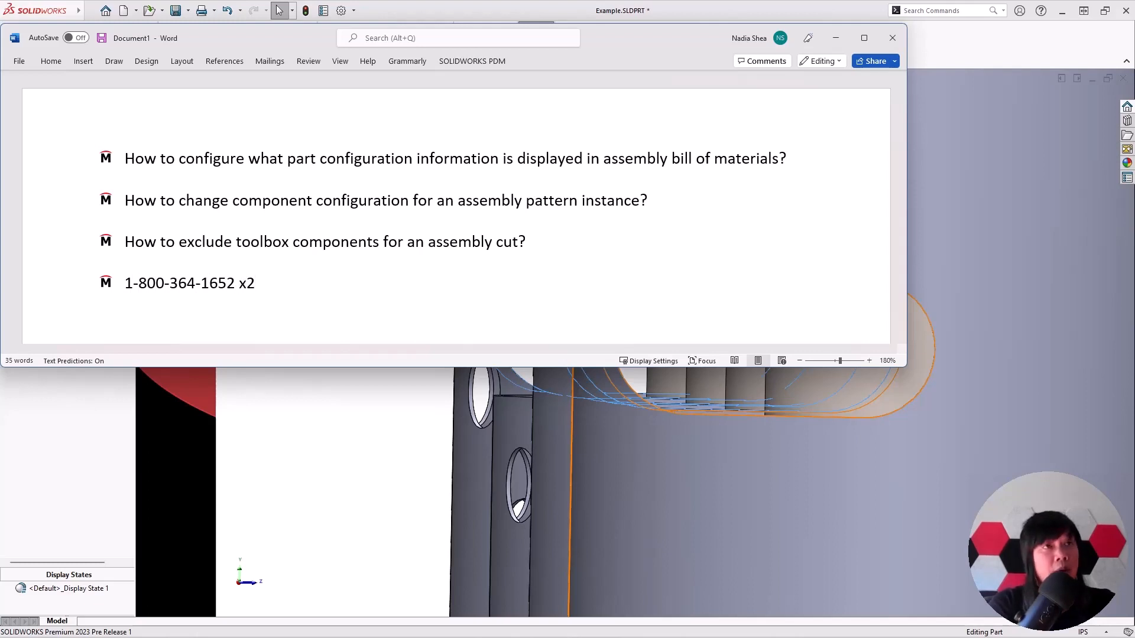
{"action": "key", "text": "Return"}
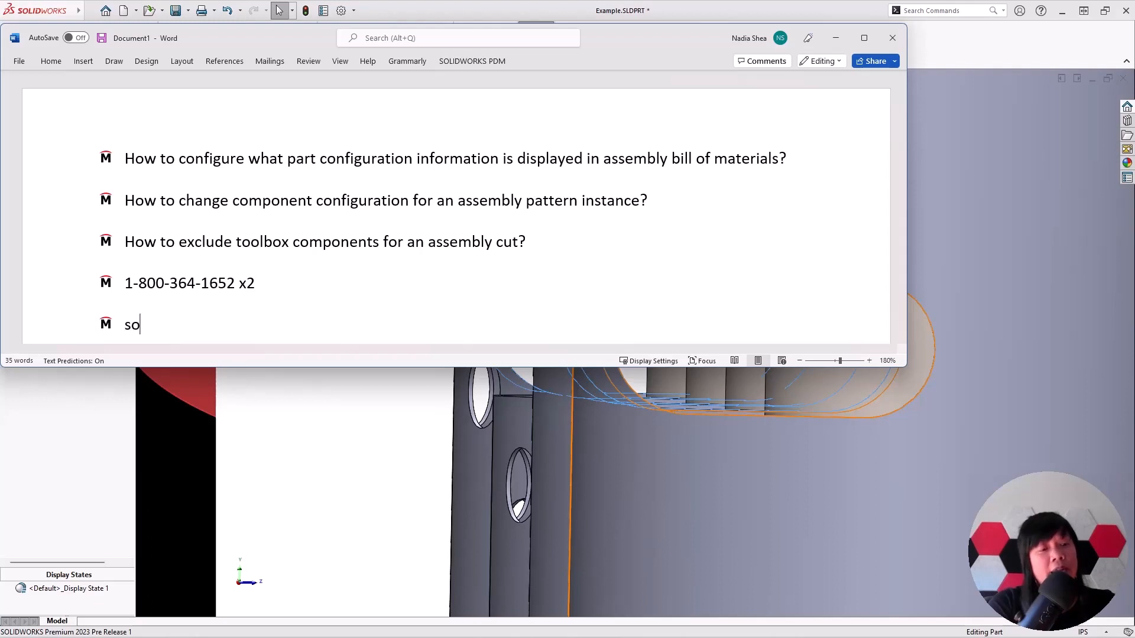
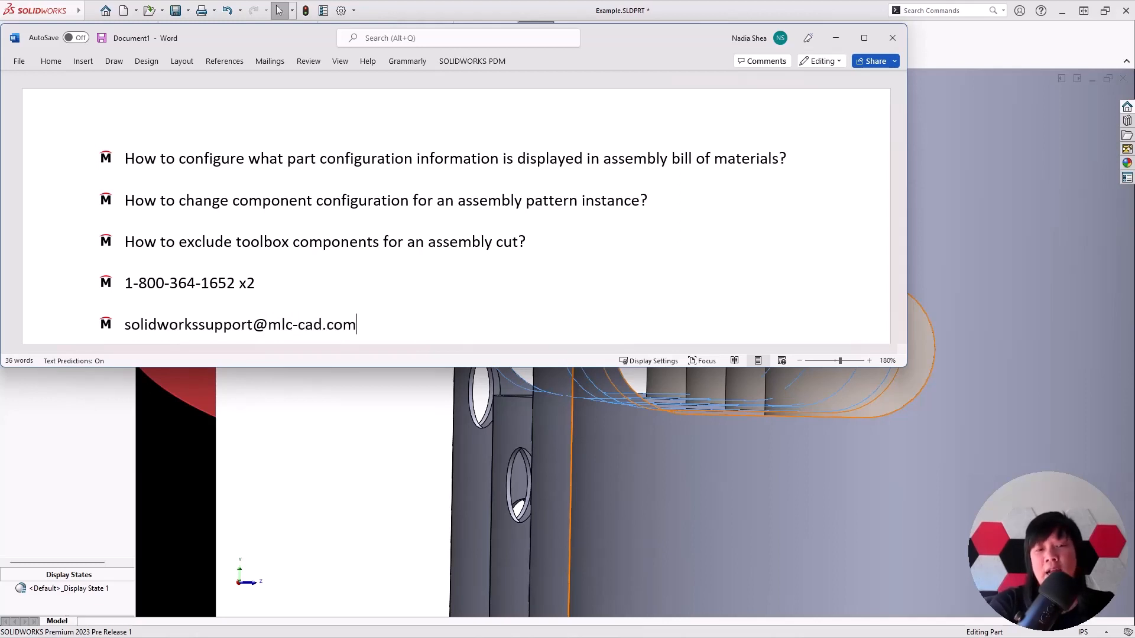